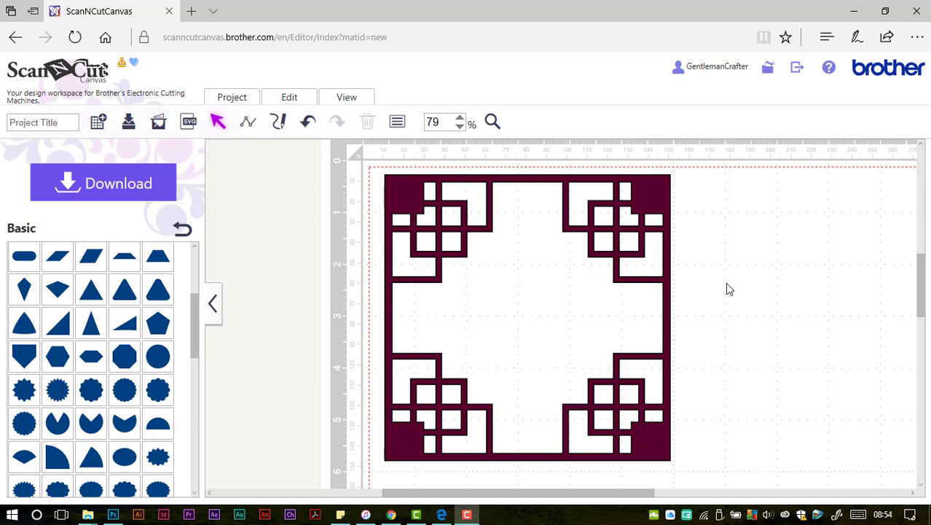
Start a new blank project and drag a square and a circle from Basic shapes beside the mat
left_click(97, 123)
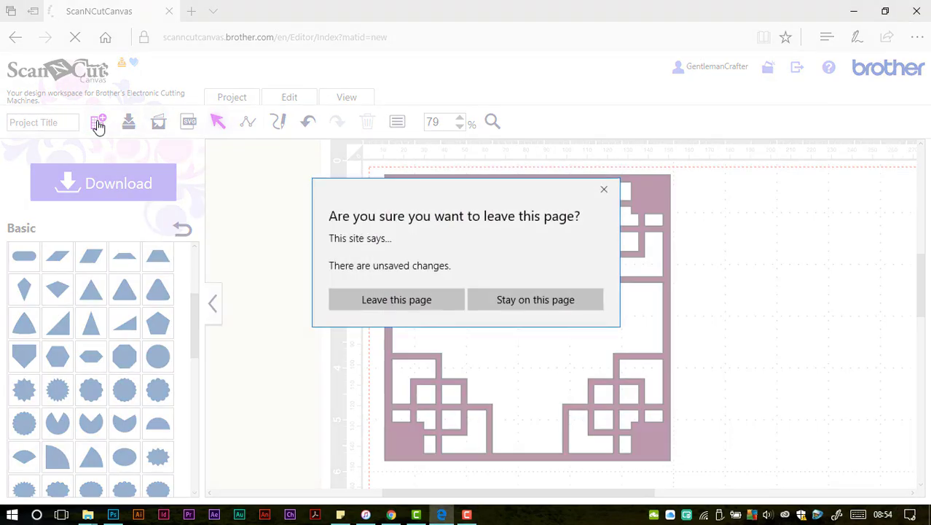
left_click(430, 300)
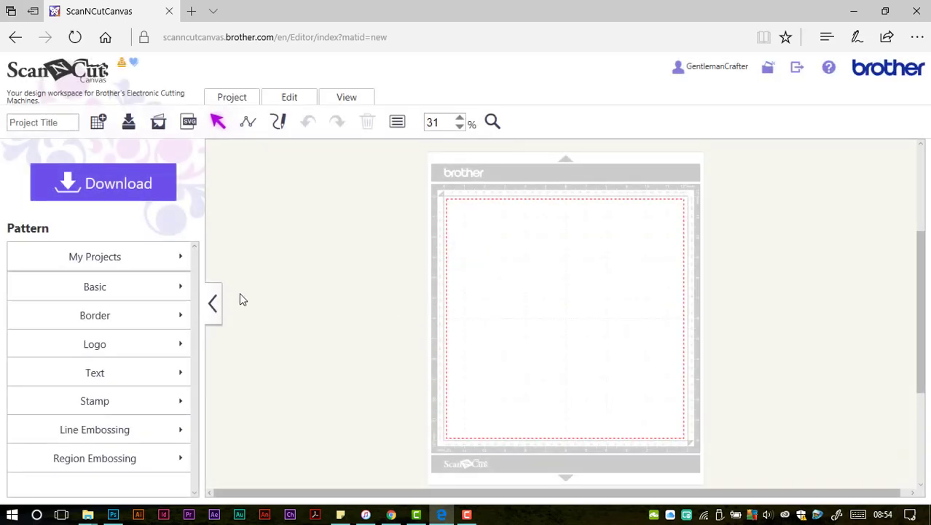
left_click(167, 289)
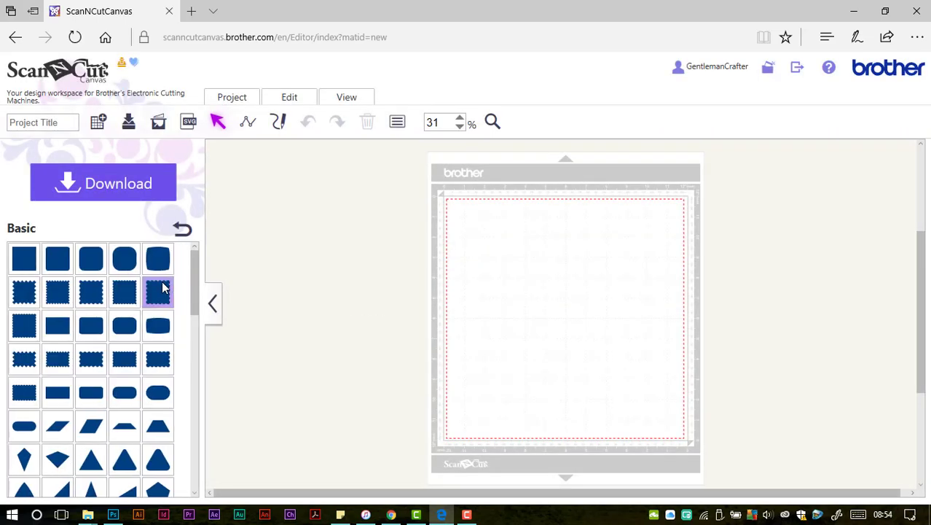
left_click_drag(51, 265, 327, 194)
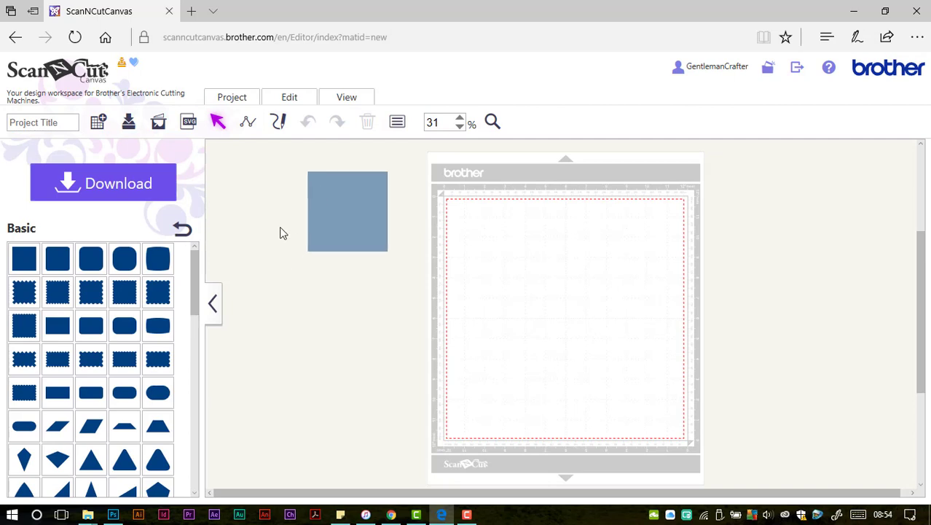
left_click_drag(193, 291, 326, 290)
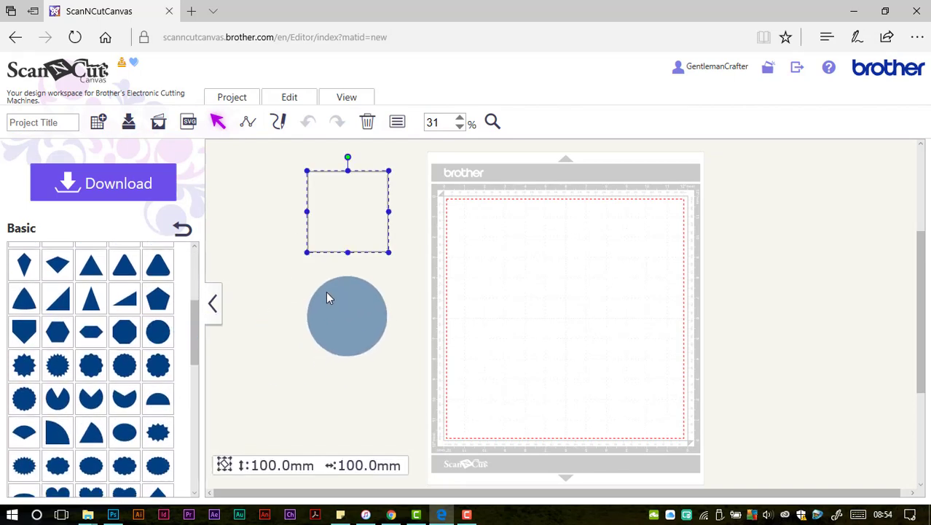
Duplicate the square onto the mat's top-left corner and set its width to 50 mm
left_click(213, 304)
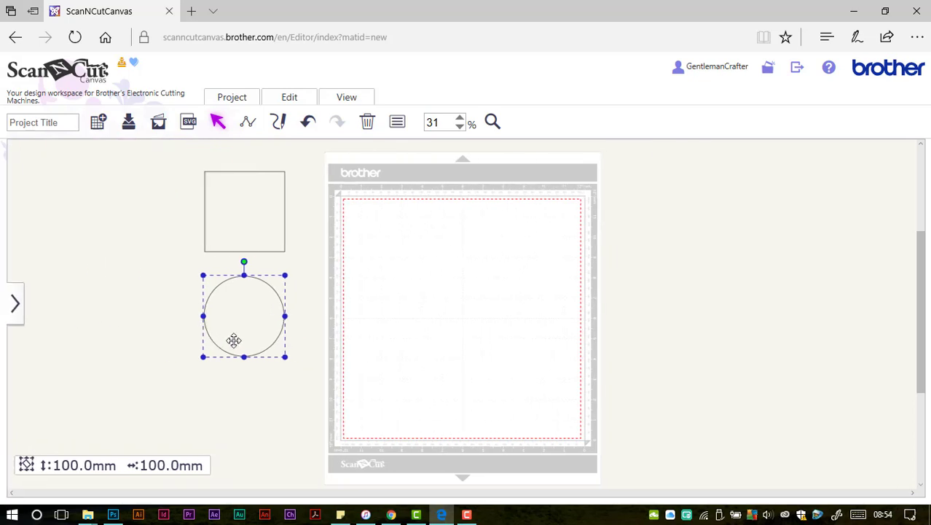
left_click(232, 226)
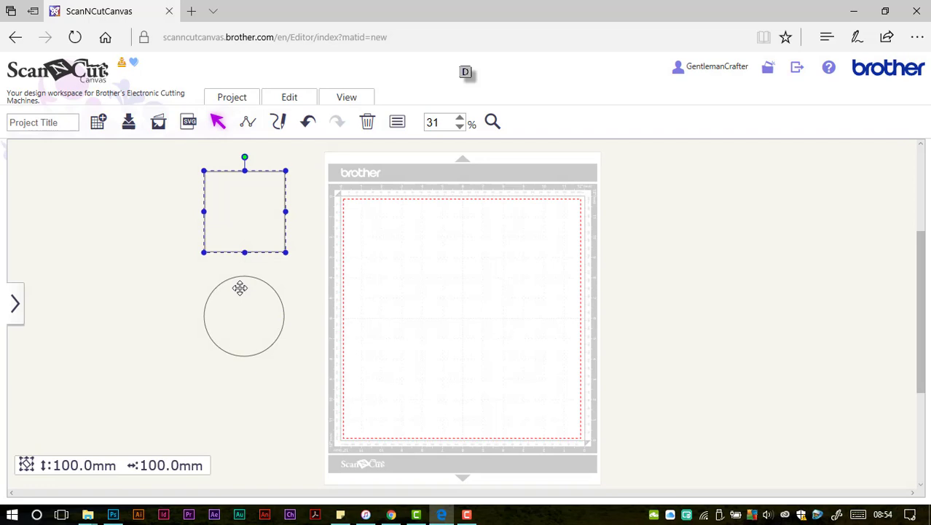
key("ctrl+d")
left_click_drag(256, 225, 392, 244)
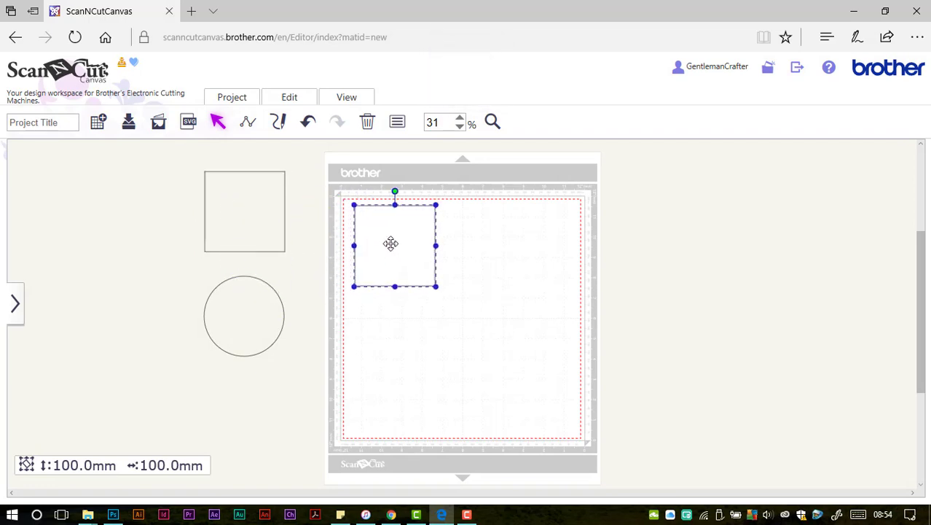
left_click(398, 121)
left_click_drag(468, 160, 753, 160)
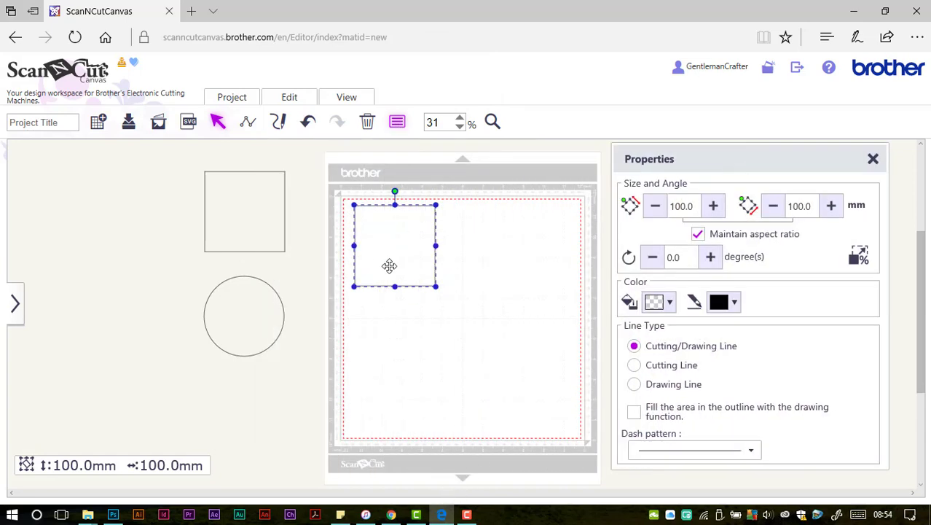
left_click(684, 207)
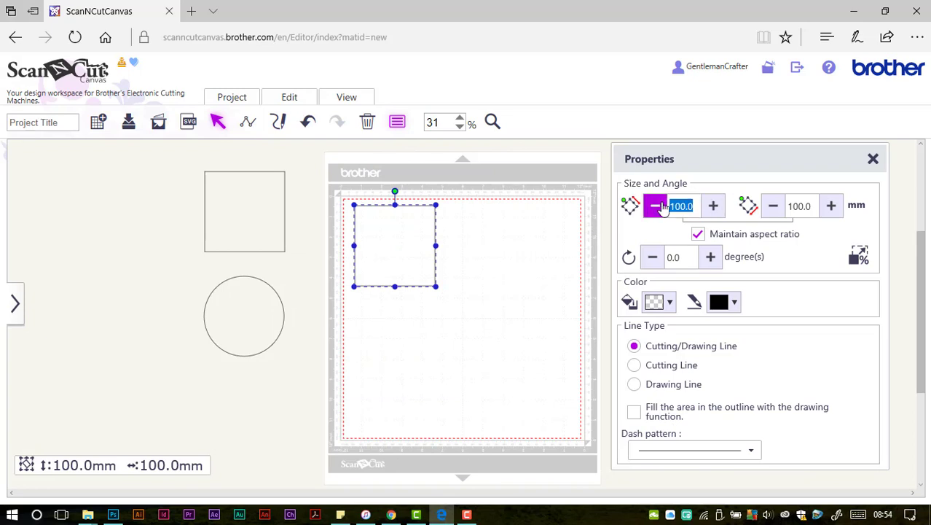
type("50")
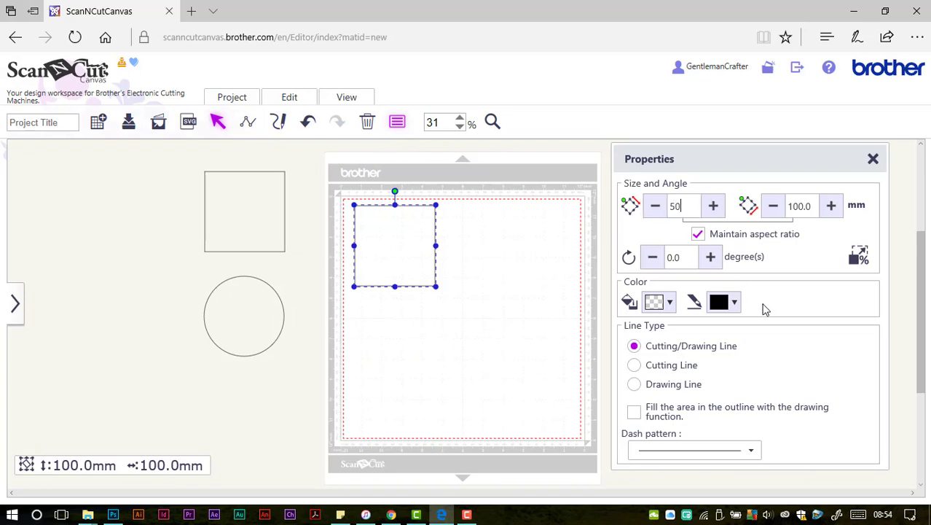
key("Return")
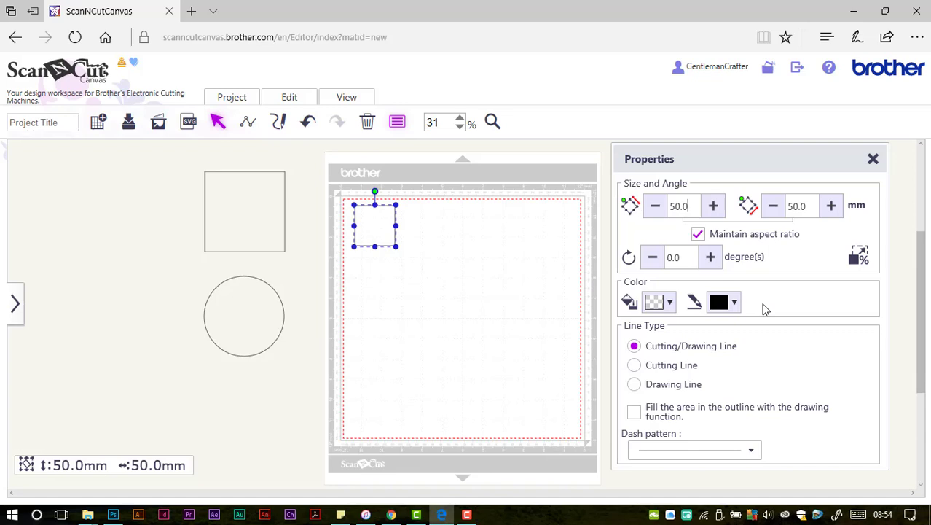
Resize the overlapping copy of the square to 40 mm wide
left_click(417, 252)
left_click(397, 250)
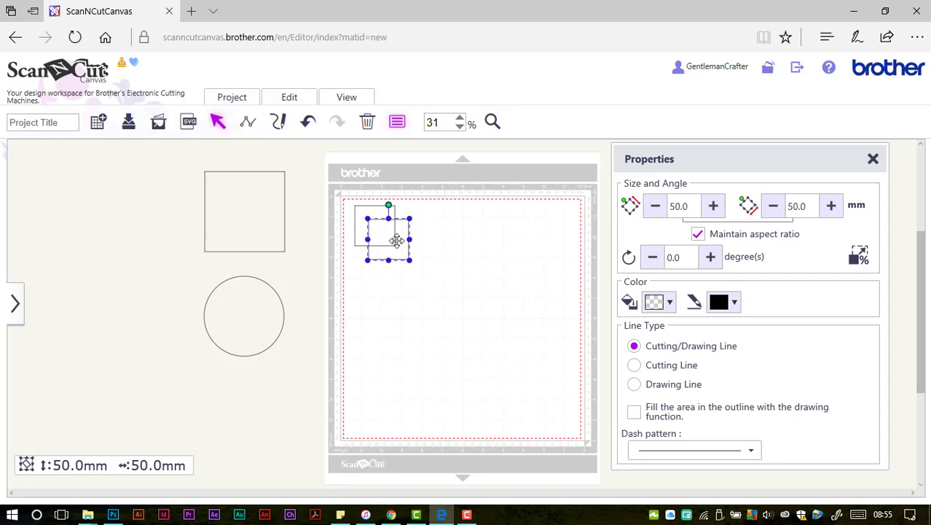
double_click(678, 207)
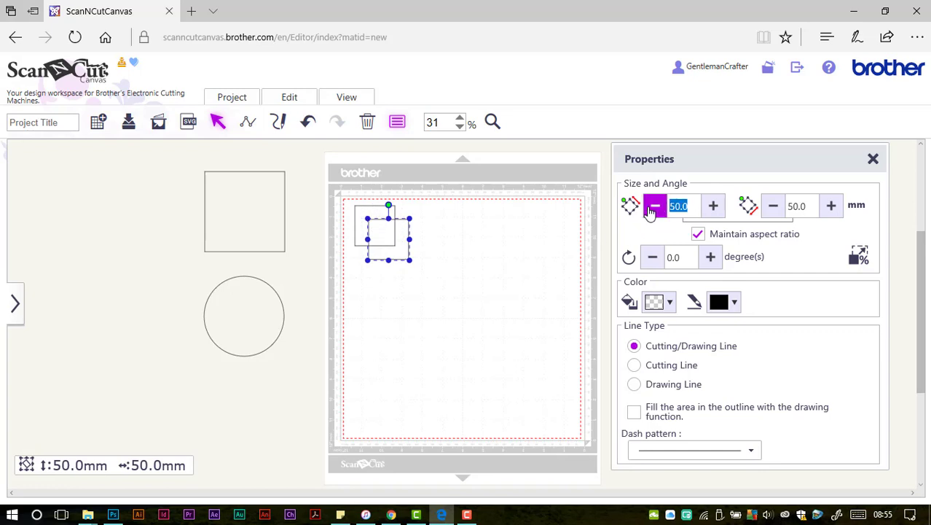
type("40")
key("Return")
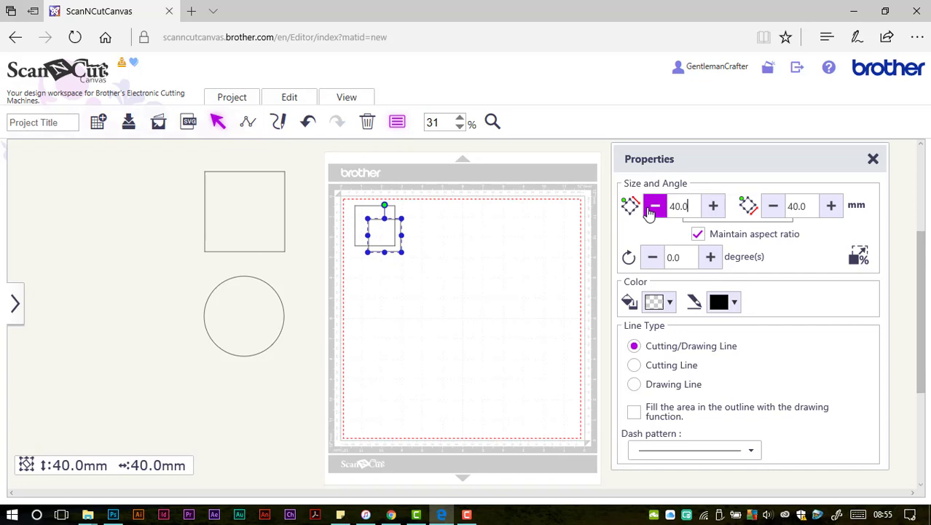
Centre both squares on each other horizontally and vertically
left_click_drag(437, 297, 355, 210)
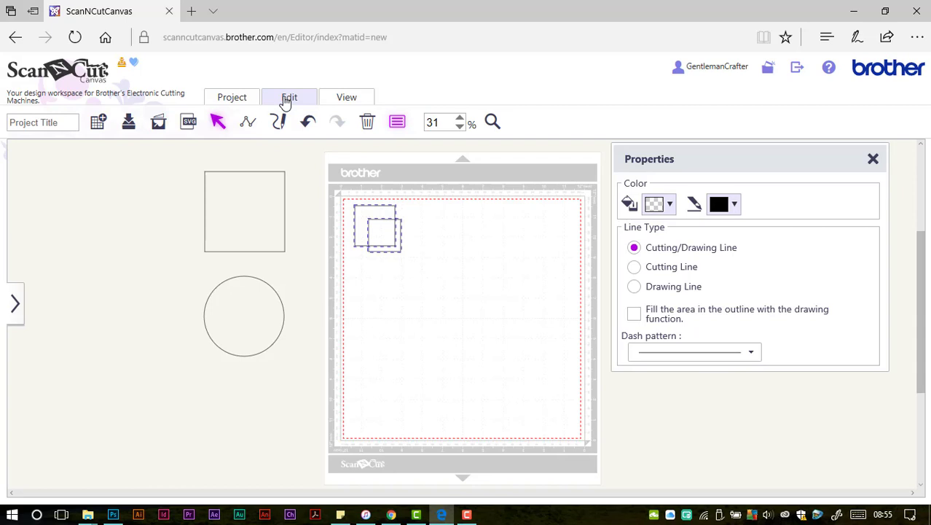
left_click(288, 99)
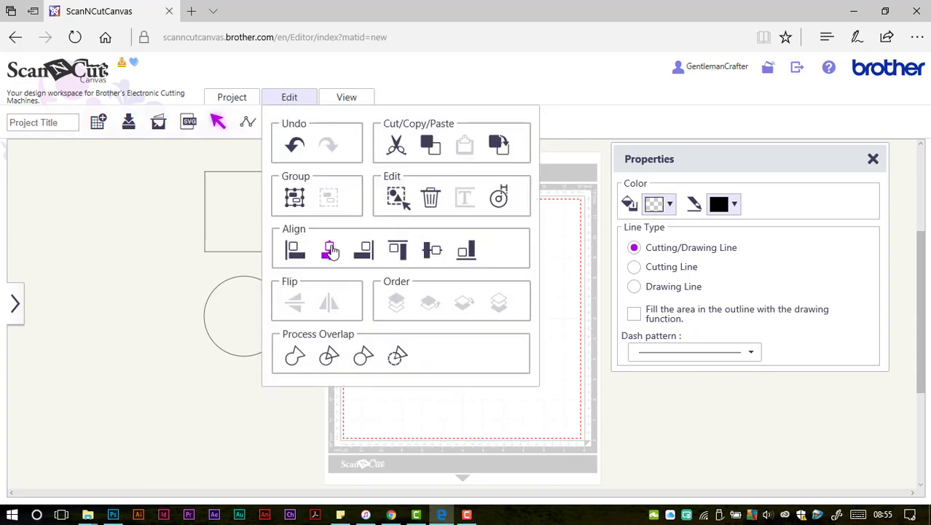
left_click(330, 251)
left_click(289, 99)
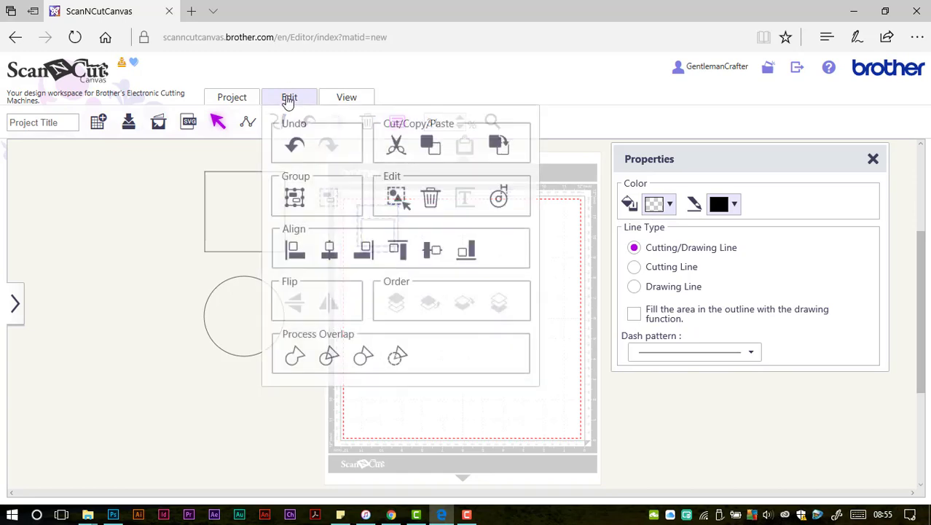
left_click(437, 252)
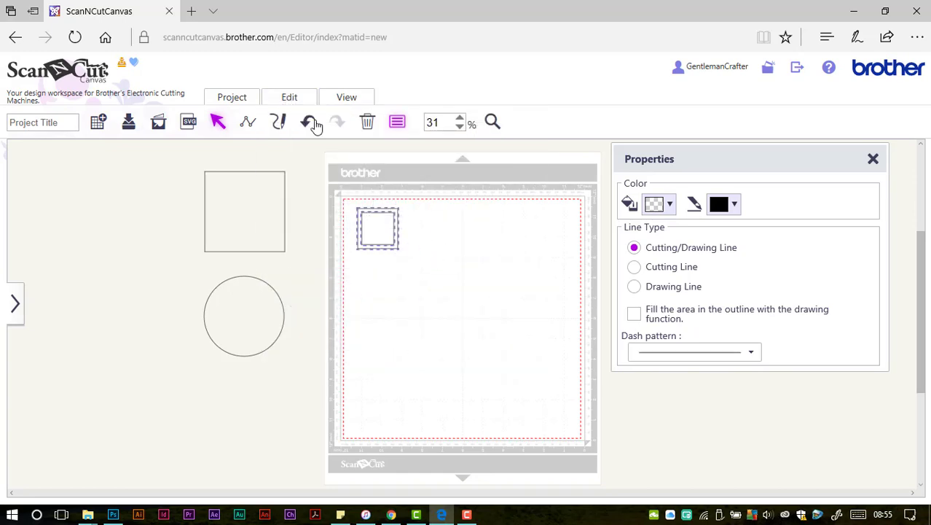
Subtract the 40 mm square from the 50 mm one and fill the frame dark pink
left_click(292, 100)
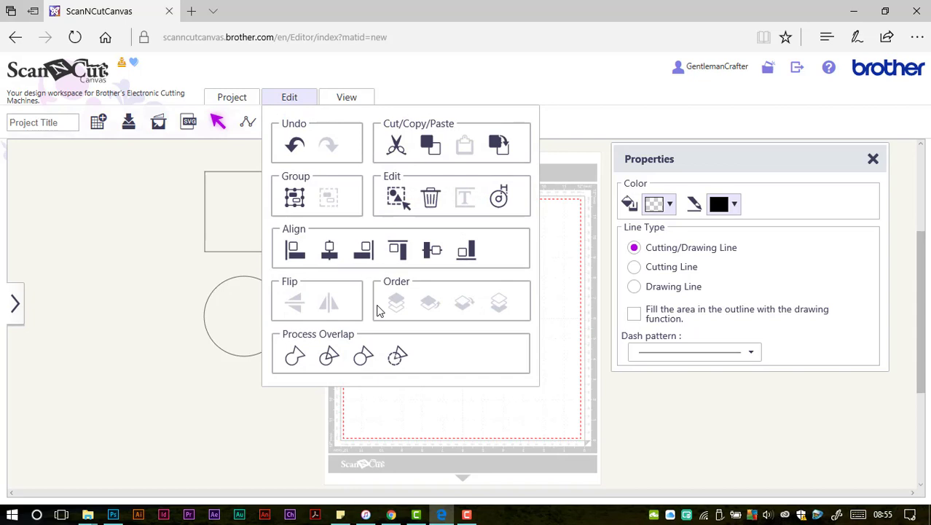
left_click(398, 357)
left_click(394, 240)
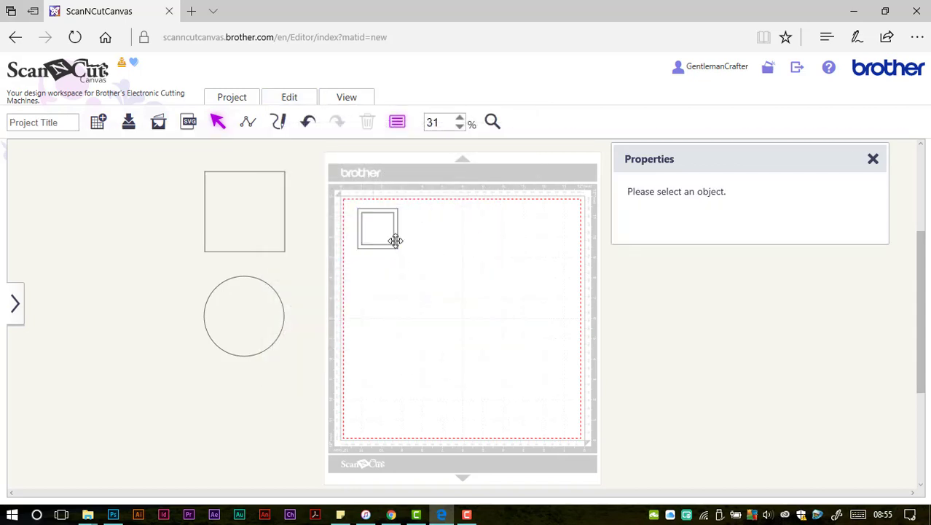
left_click(394, 241)
left_click(667, 305)
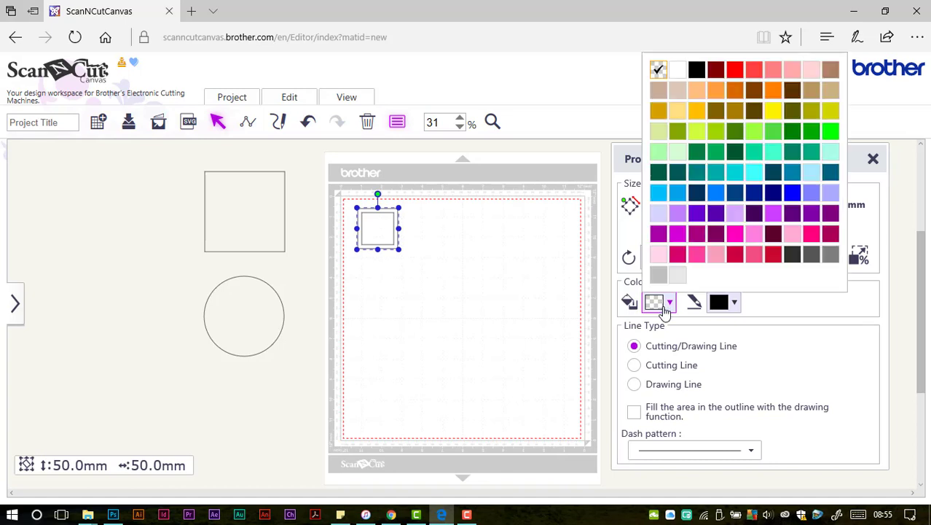
left_click(680, 255)
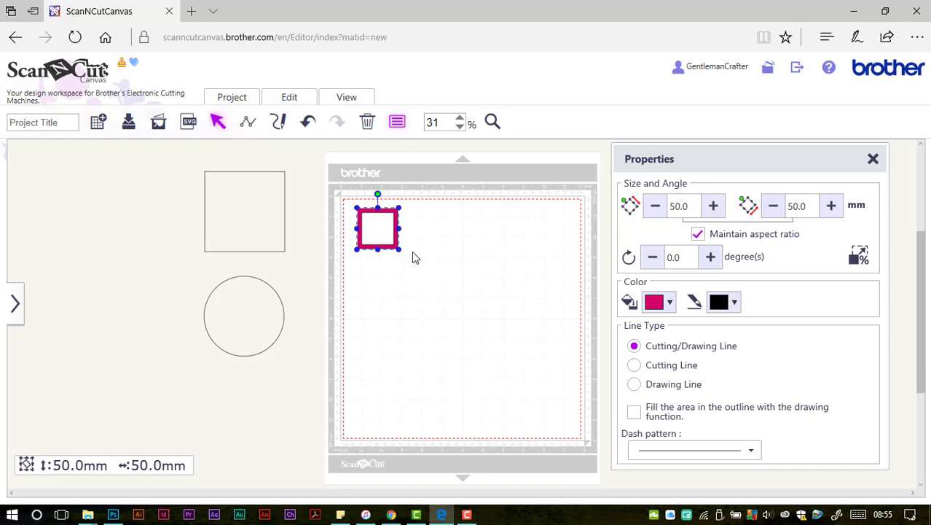
Zoom into the mat corner and add duplicate frames overlapping the original at upper right and lower left
left_click(492, 121)
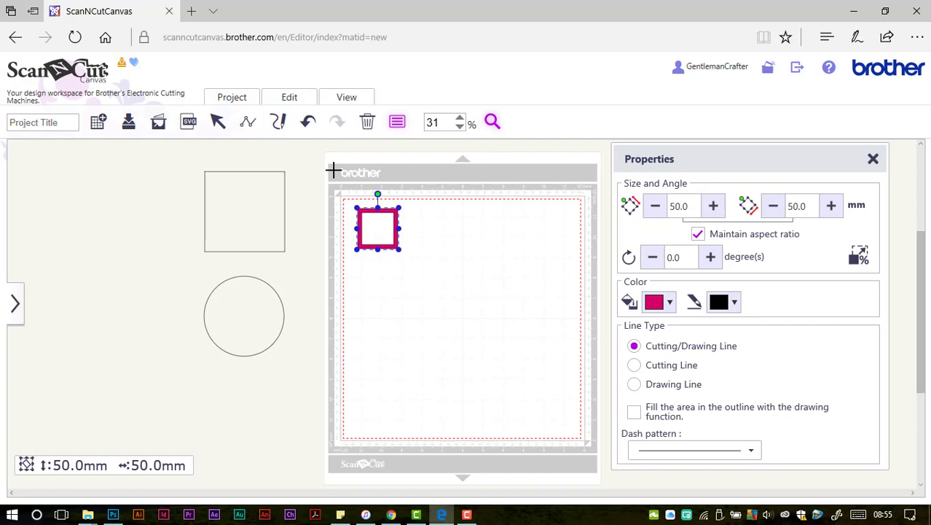
left_click_drag(336, 189, 446, 283)
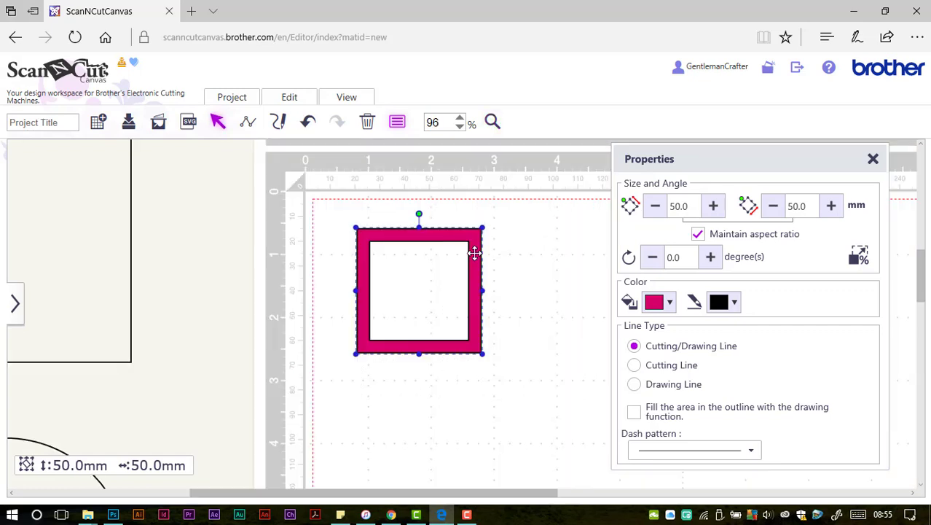
left_click_drag(474, 252, 482, 146)
key("ctrl+d")
key("ctrl+d")
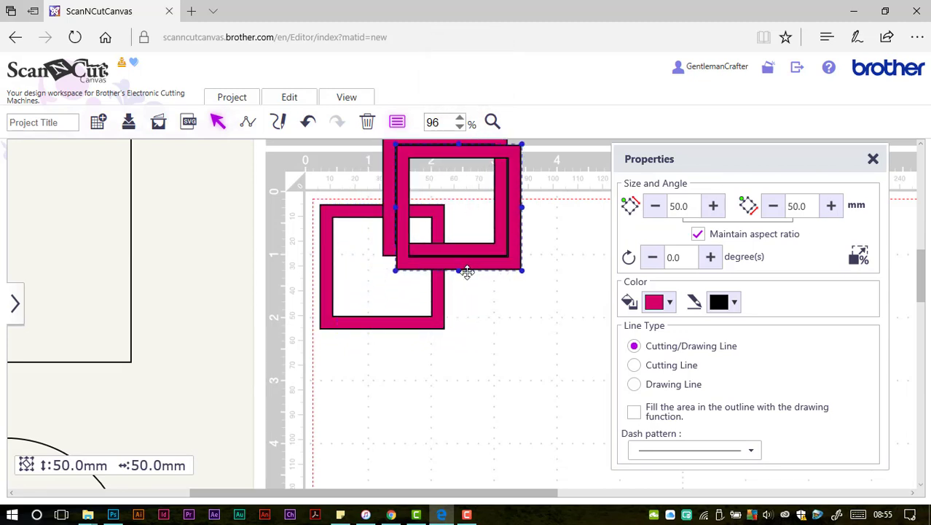
left_click_drag(467, 272, 342, 368)
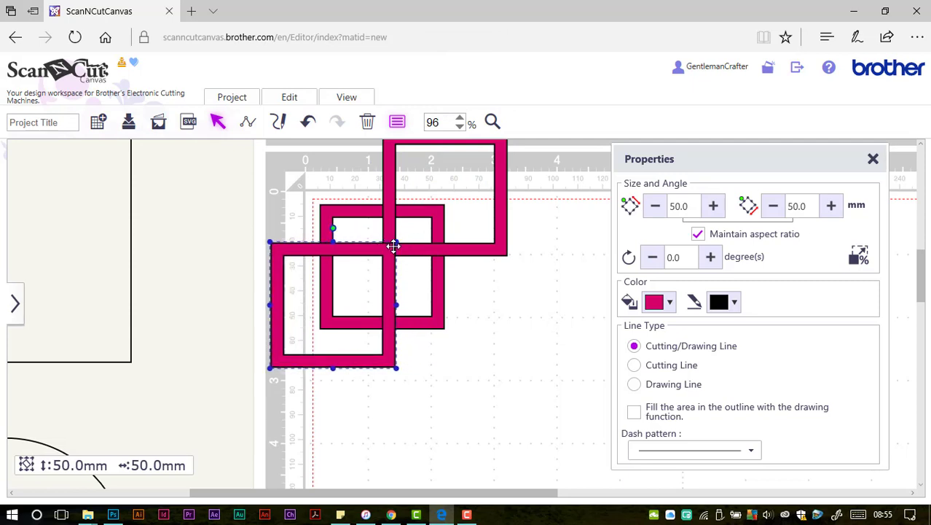
Remove the outlines from both copies and fill the top-right frame light green
left_click(726, 302)
left_click(723, 68)
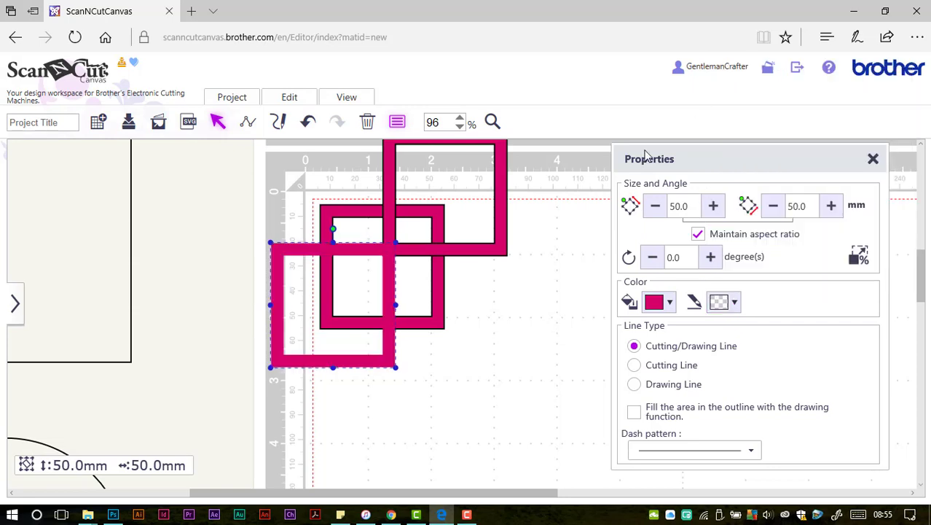
left_click(497, 248)
left_click(726, 302)
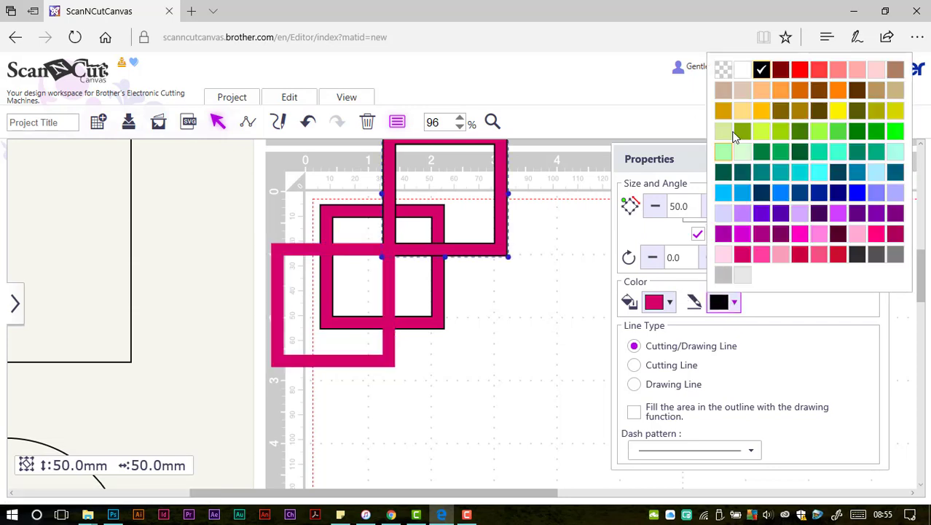
left_click(724, 70)
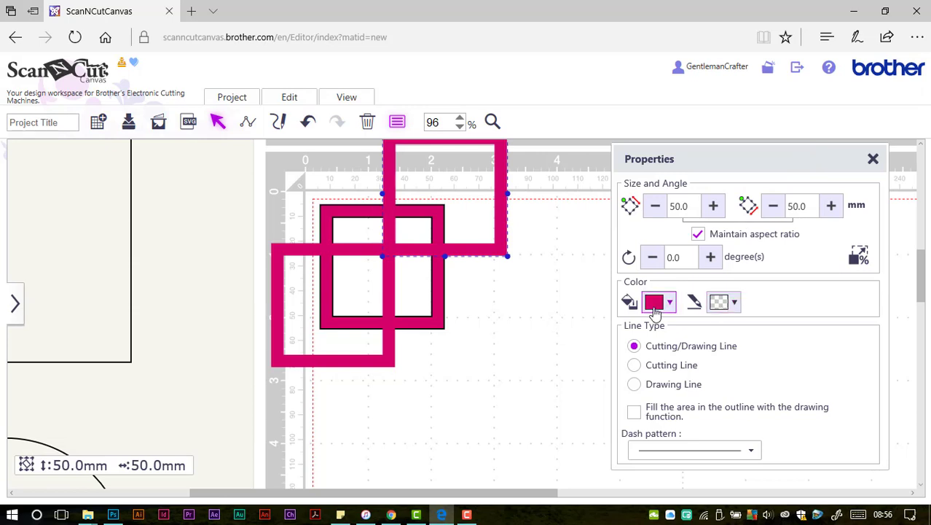
left_click(666, 302)
left_click(755, 132)
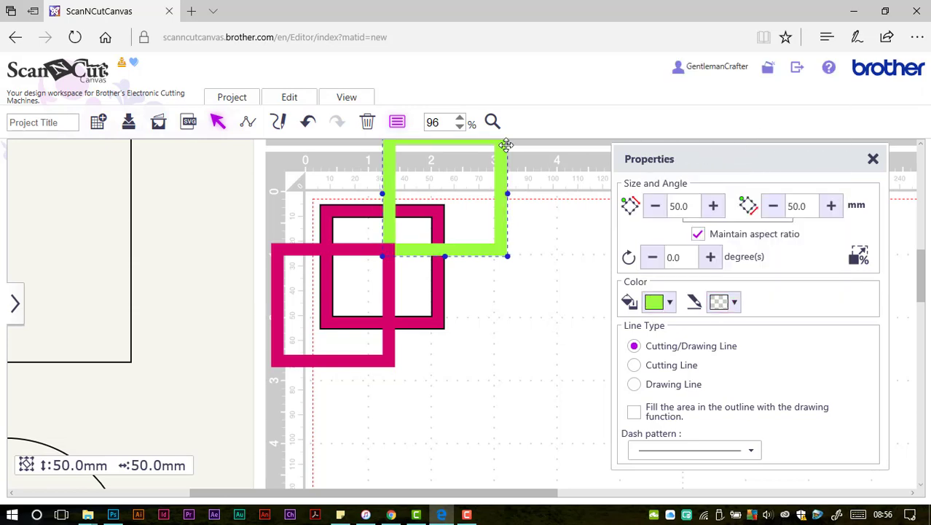
Zoom in on the overlap and nudge the pink square until its edge meets the green frame's edge
left_click(492, 124)
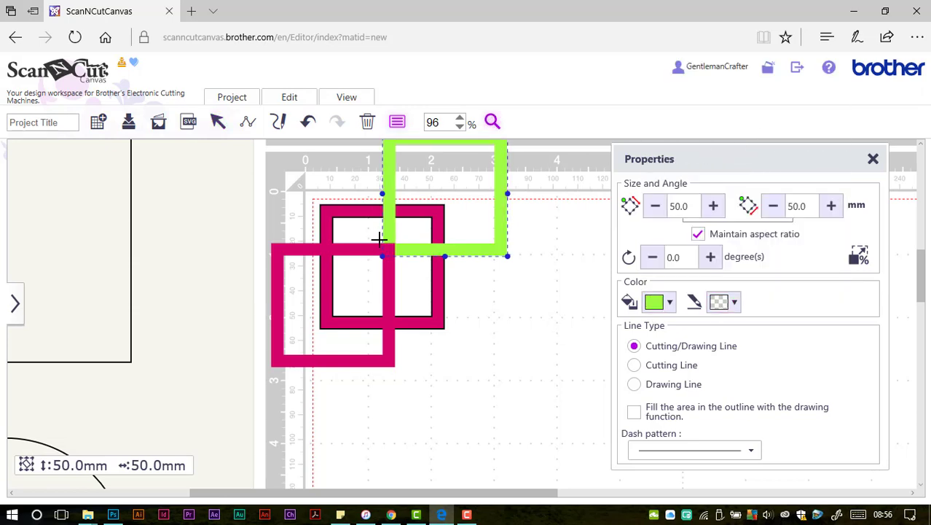
left_click_drag(382, 240, 401, 260)
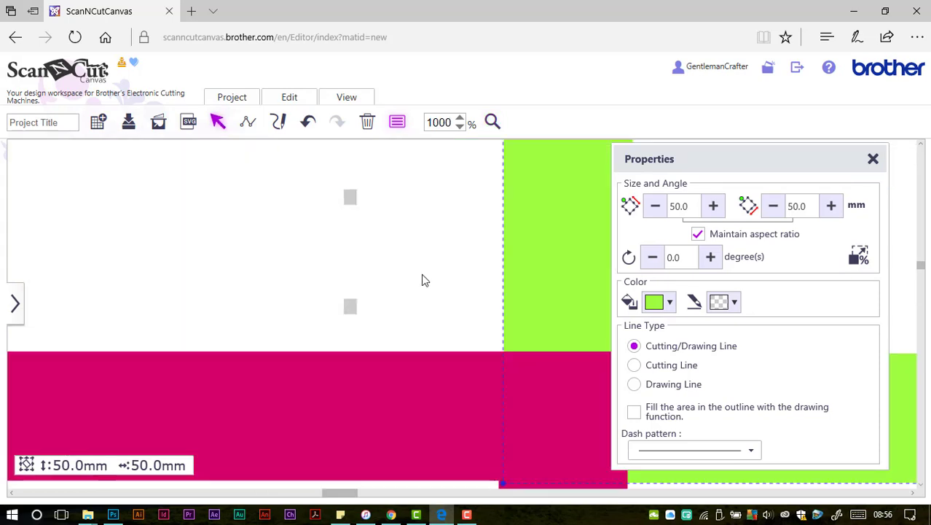
left_click_drag(347, 495, 357, 493)
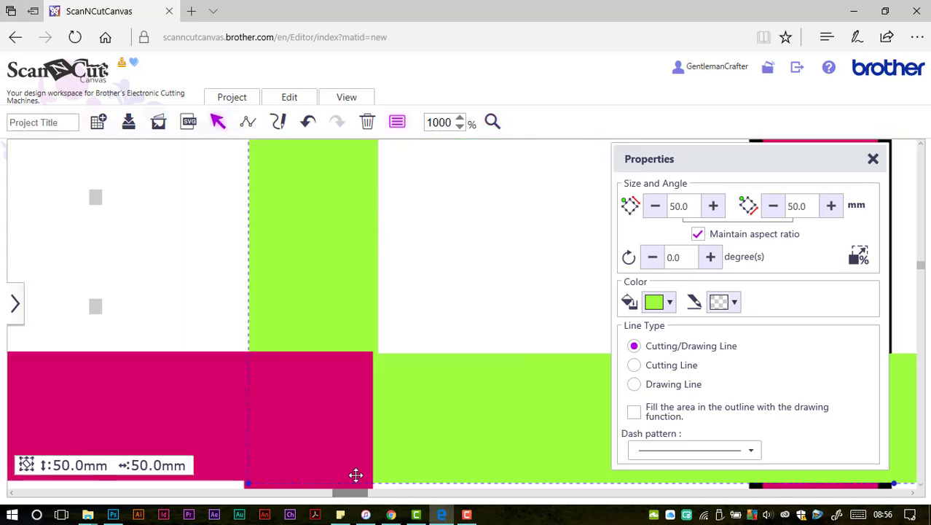
left_click(352, 384)
left_click_drag(338, 379, 343, 380)
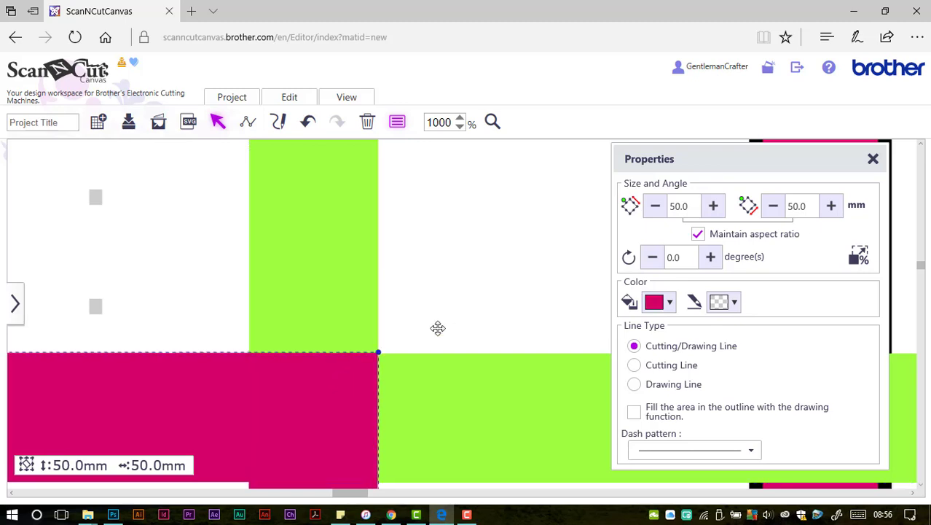
left_click(457, 316)
left_click(368, 385)
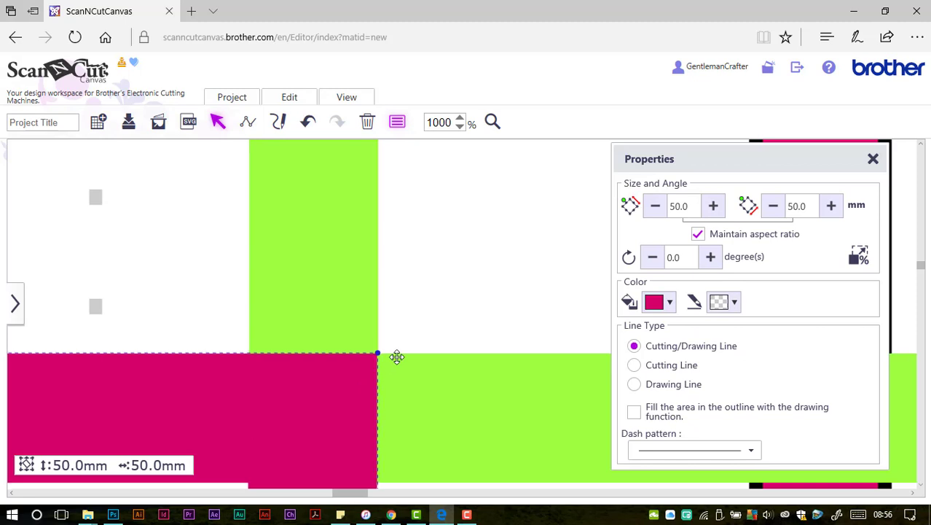
left_click(417, 331)
left_click(349, 389)
left_click(399, 300)
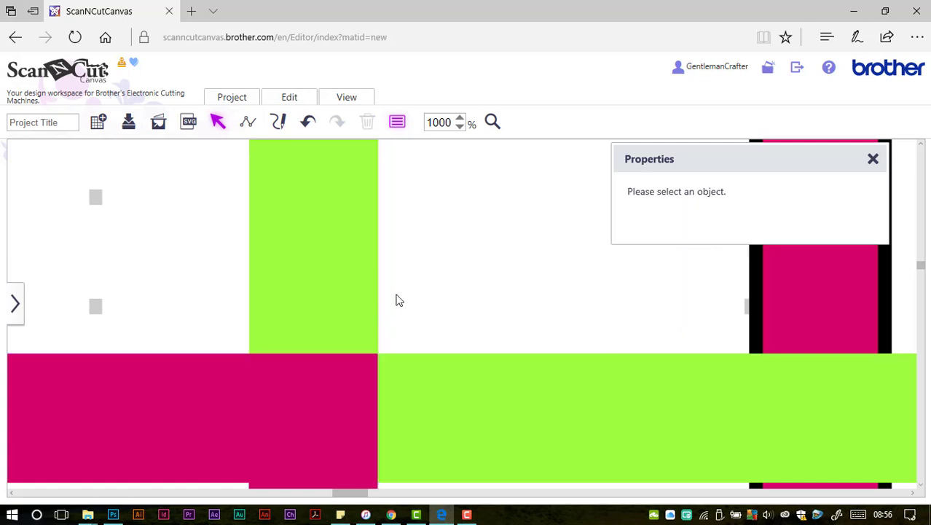
left_click(397, 124)
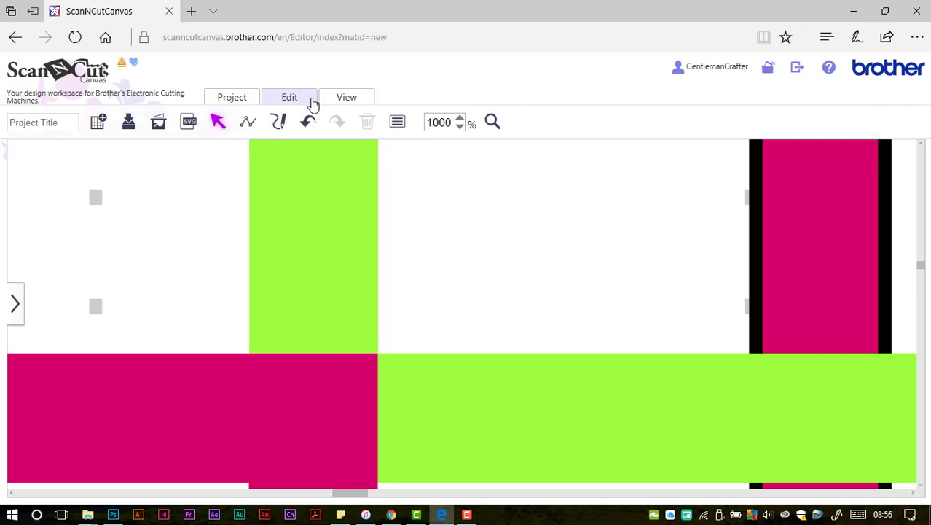
Group the green square with the lower-left pink square
left_click(340, 101)
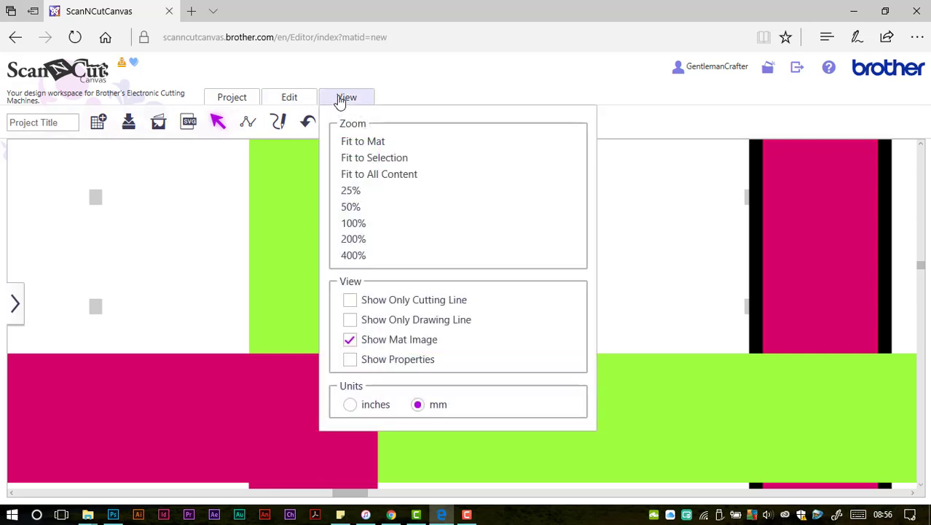
left_click(351, 141)
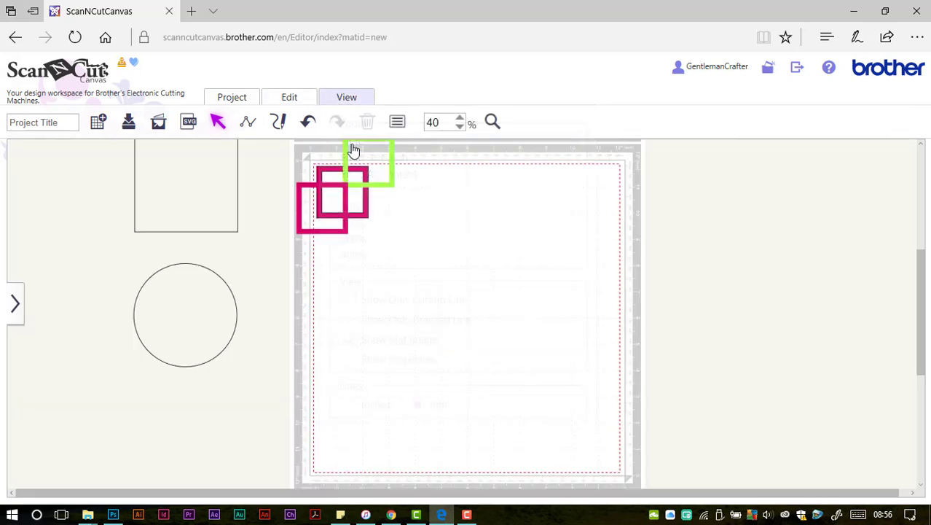
left_click(493, 122)
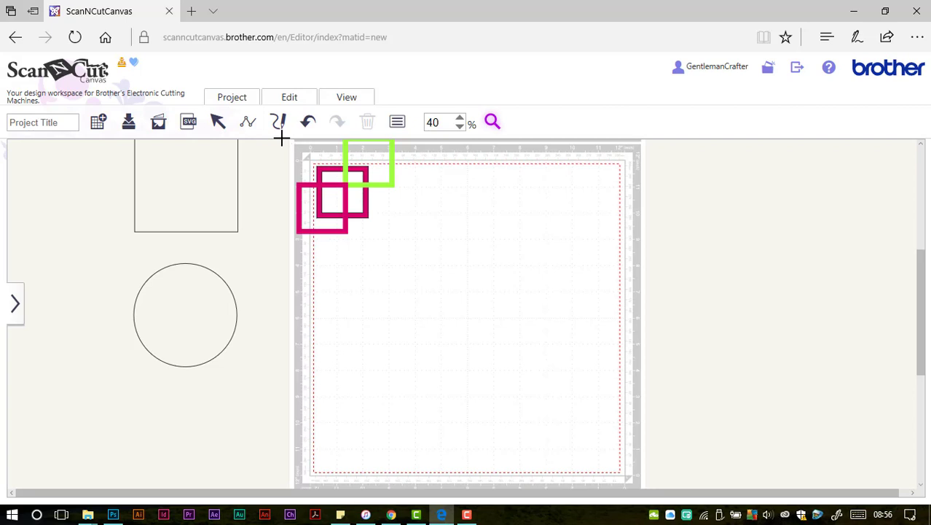
left_click_drag(278, 143, 412, 257)
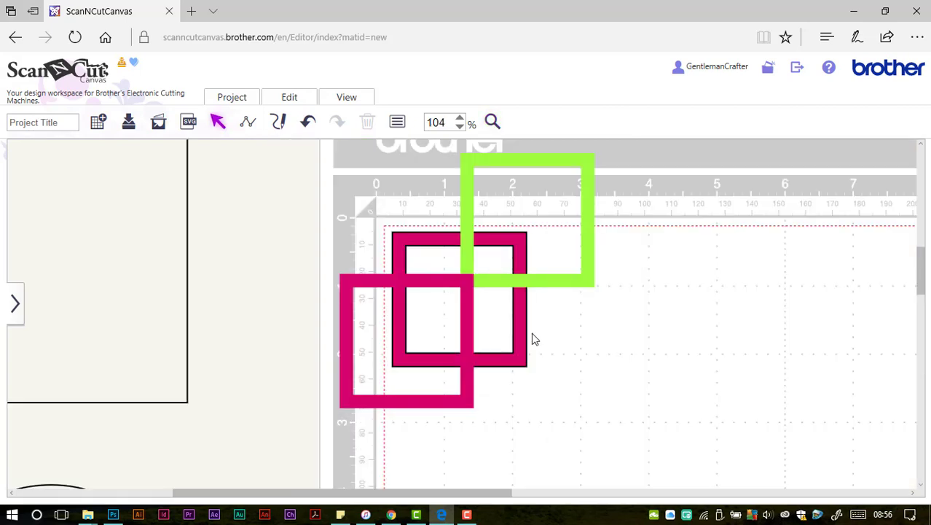
left_click_drag(487, 492, 514, 494)
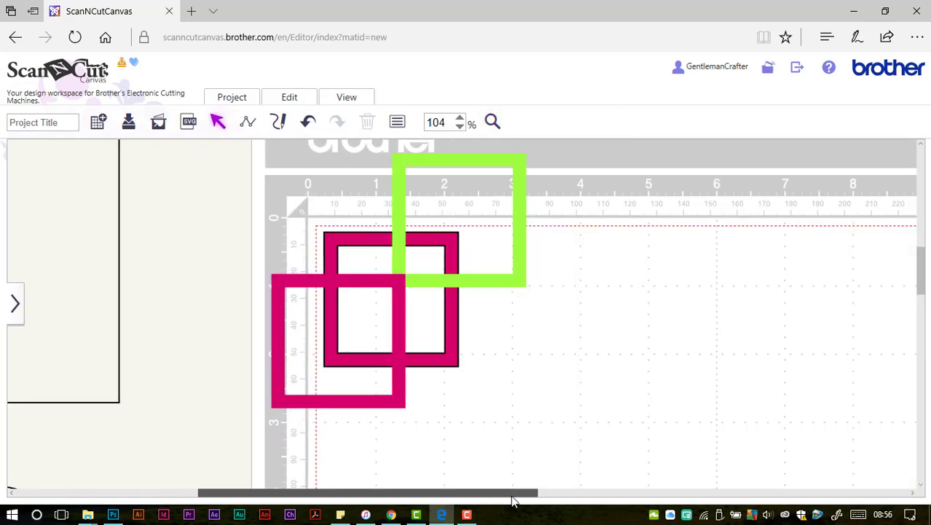
left_click(518, 203)
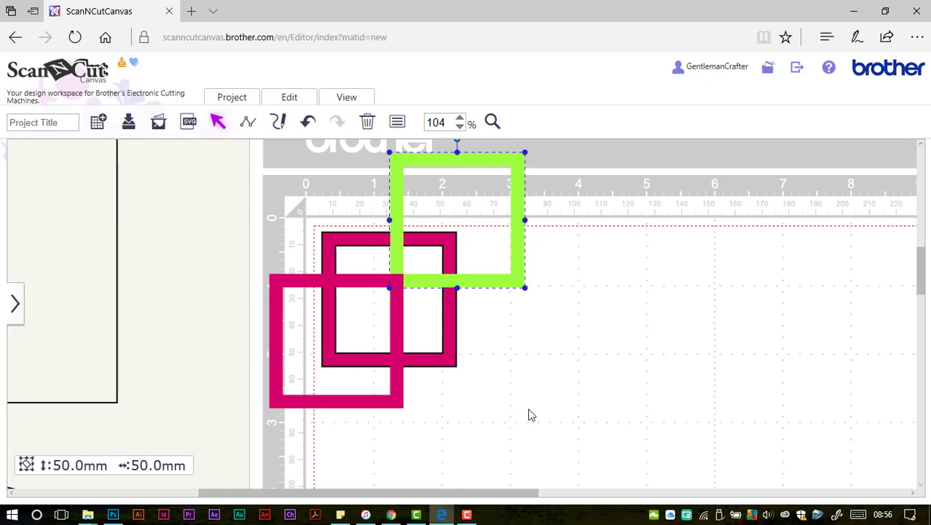
left_click(369, 403)
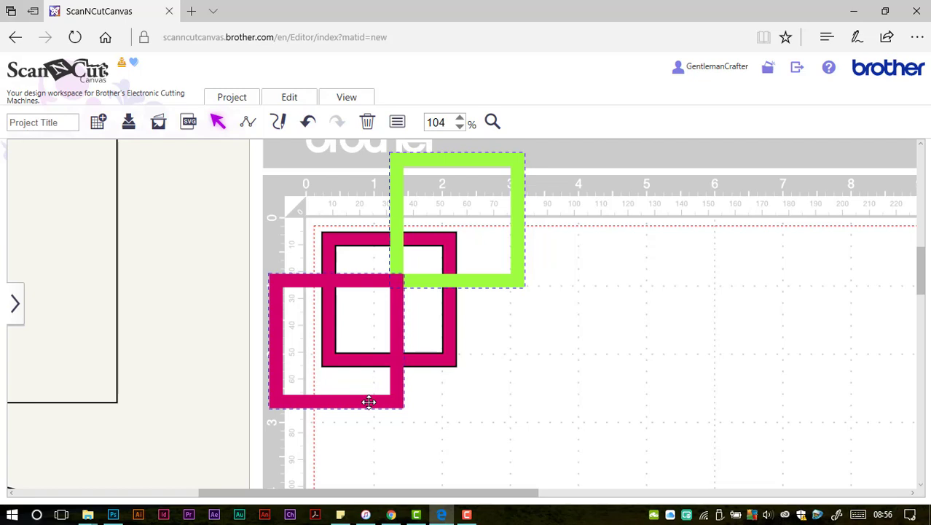
key("ctrl+g")
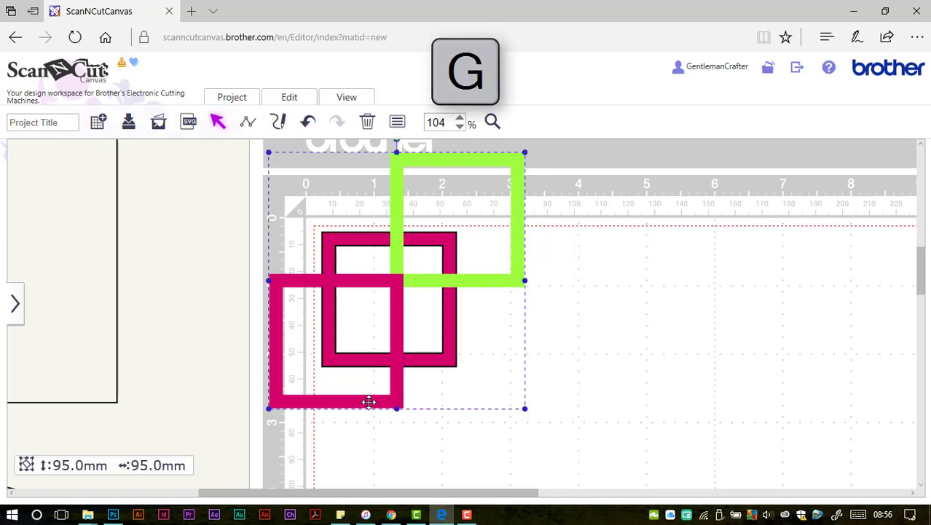
Centre the middle square on the group and weld all three squares into one shape
left_click_drag(604, 457, 302, 236)
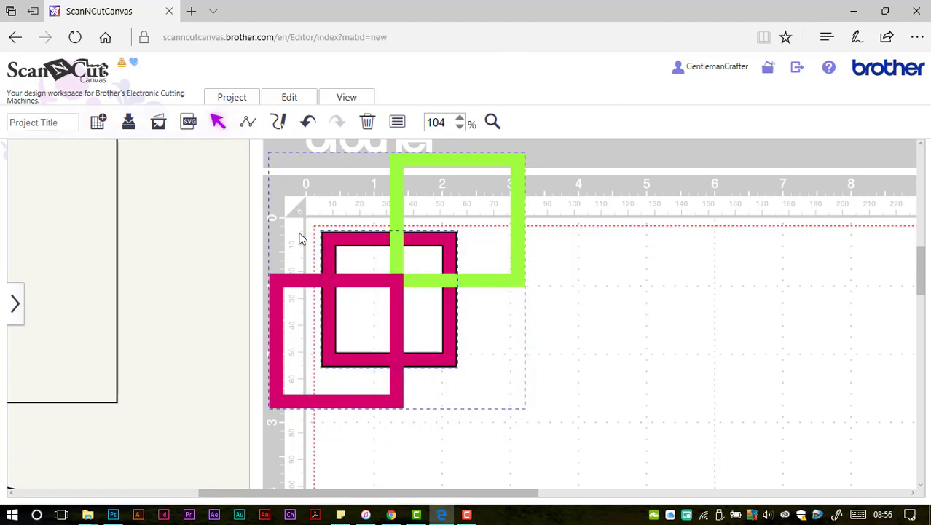
left_click(289, 98)
left_click(329, 249)
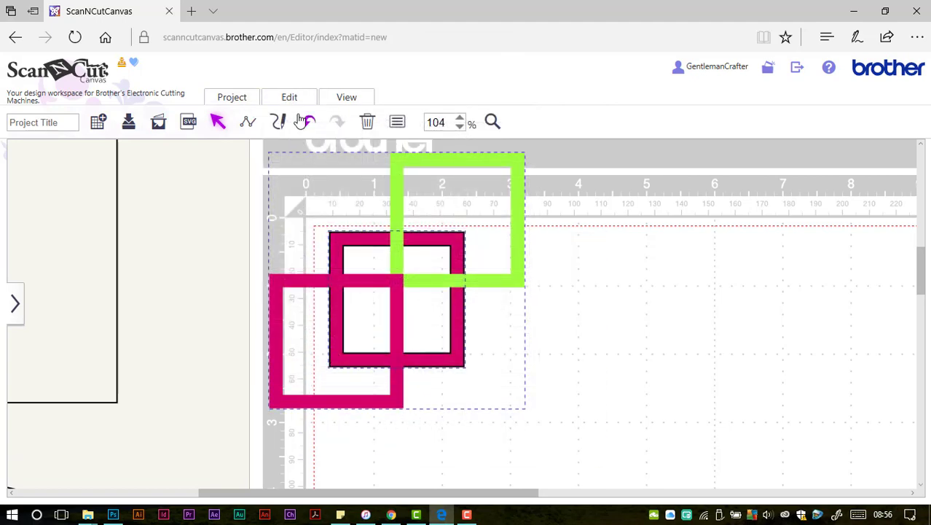
left_click(289, 99)
left_click(430, 252)
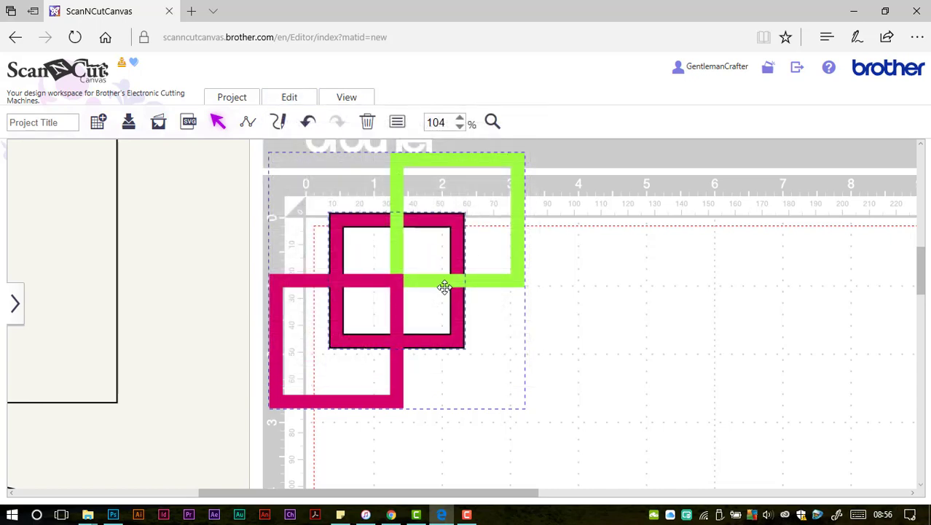
left_click(290, 100)
left_click(296, 356)
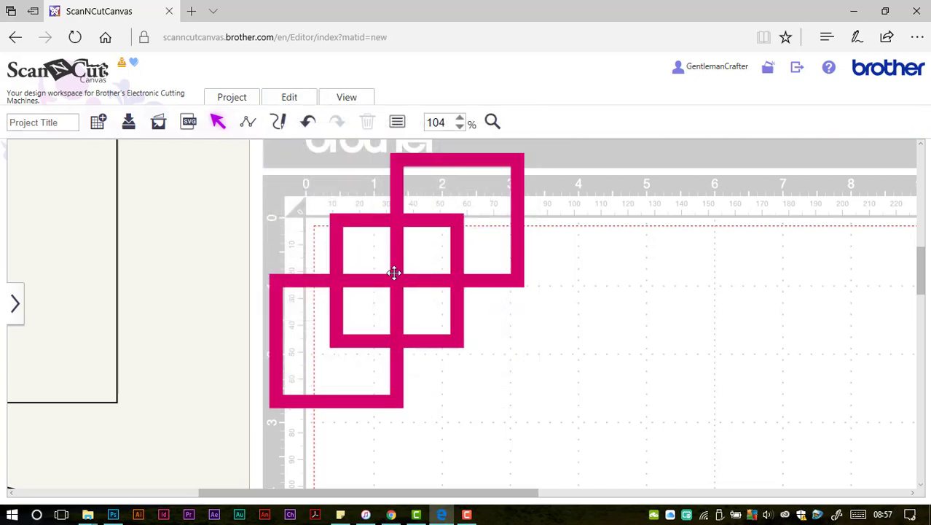
Move the welded motif to the mat's top-left corner and place a square outline over it
left_click_drag(395, 275, 441, 346)
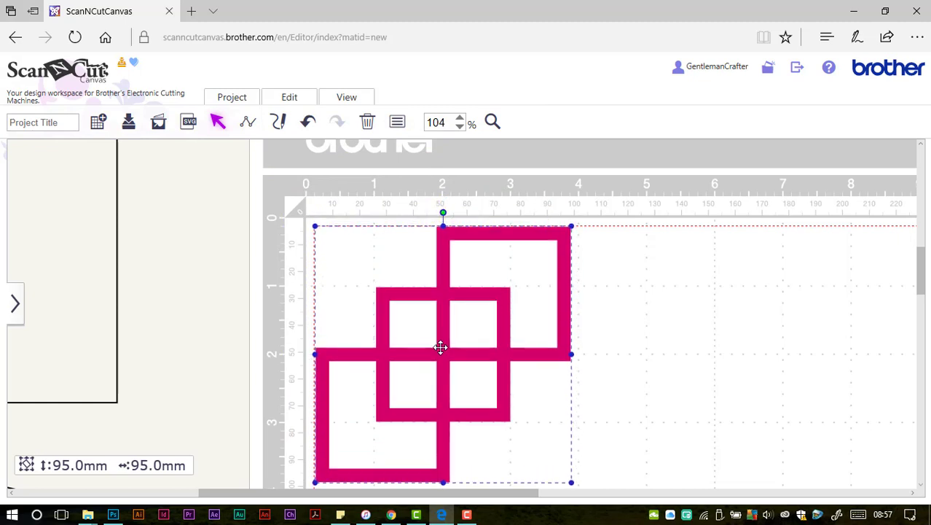
scroll(474, 338, "down", 1)
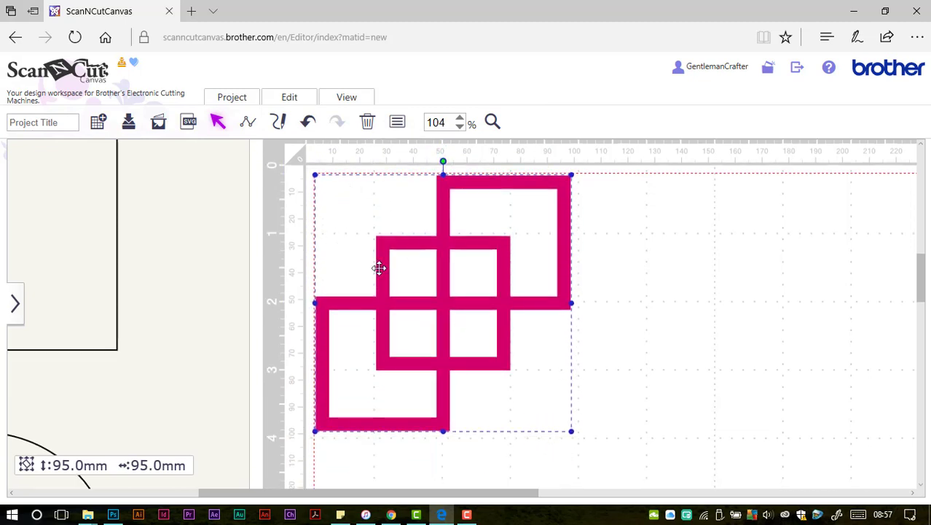
left_click(95, 207)
left_click_drag(17, 200, 529, 295)
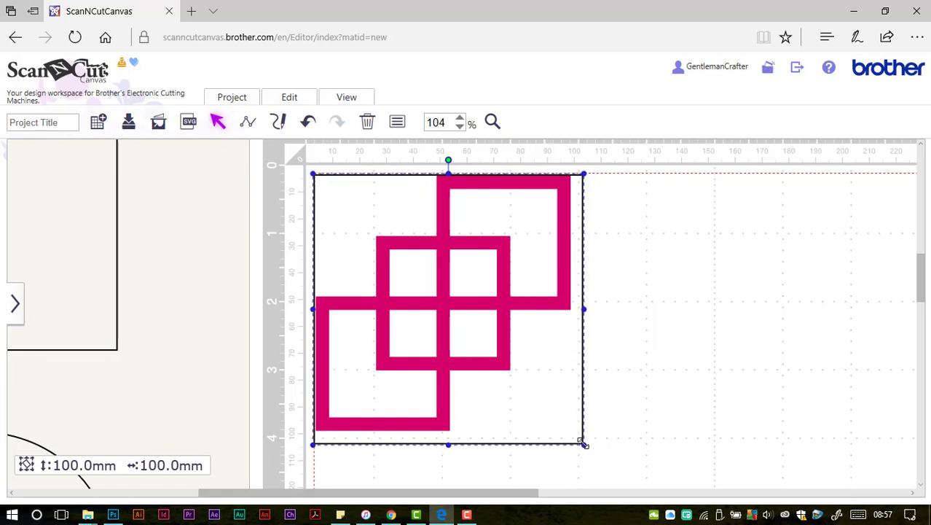
left_click_drag(583, 442, 413, 257)
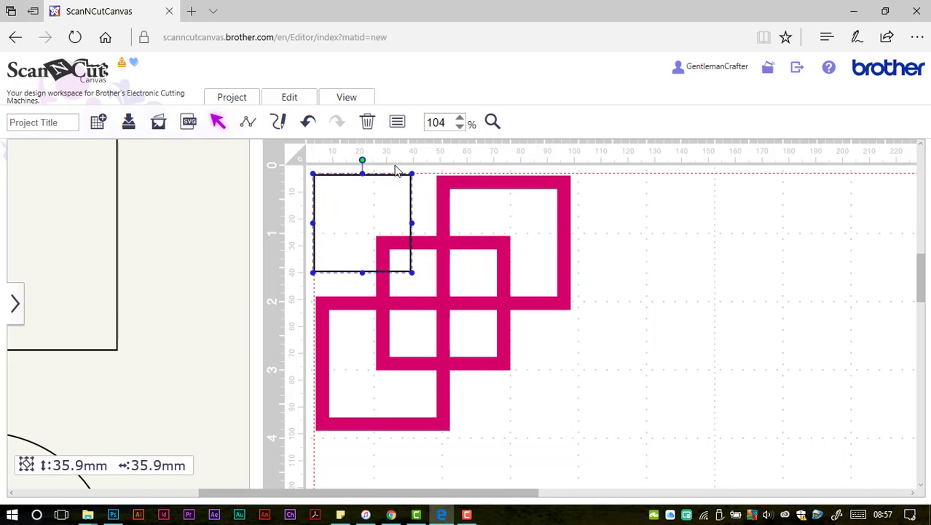
Set the square outline to exactly 40 mm and select it together with the motif
left_click(397, 124)
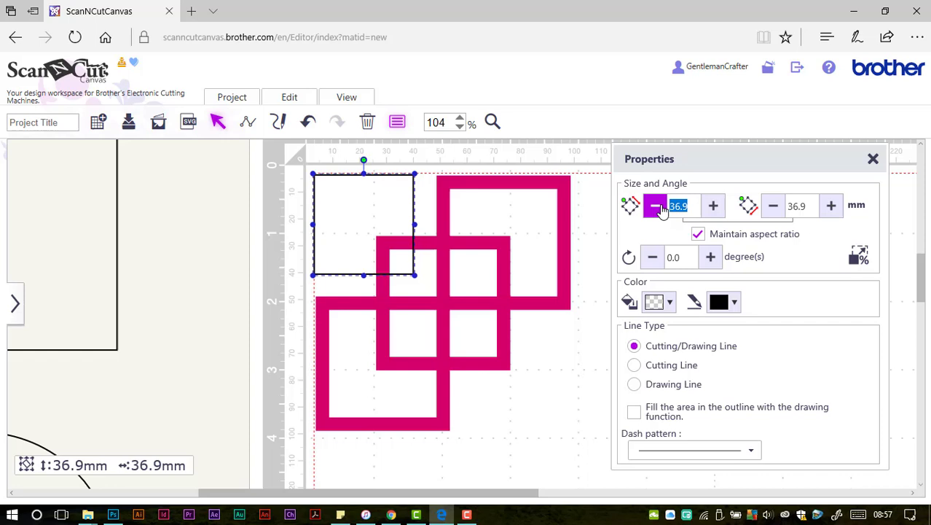
type("40")
key("Return")
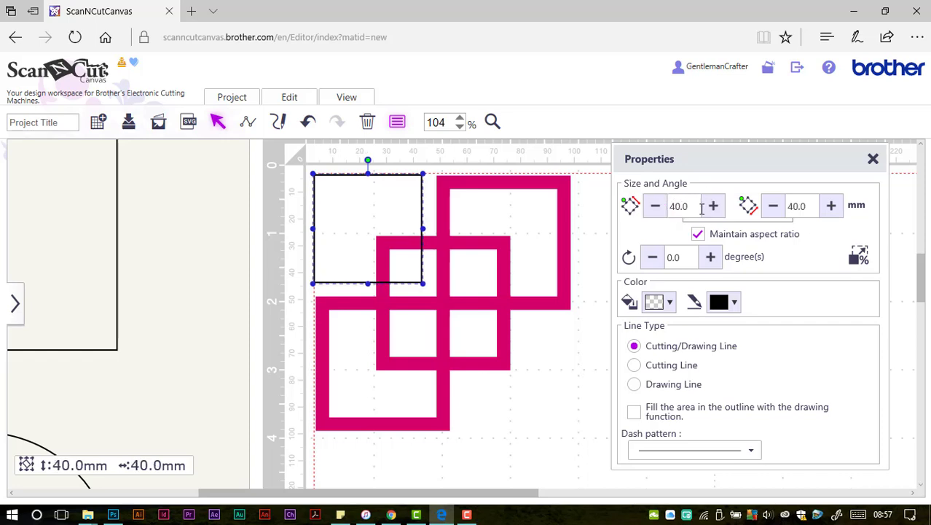
left_click(873, 159)
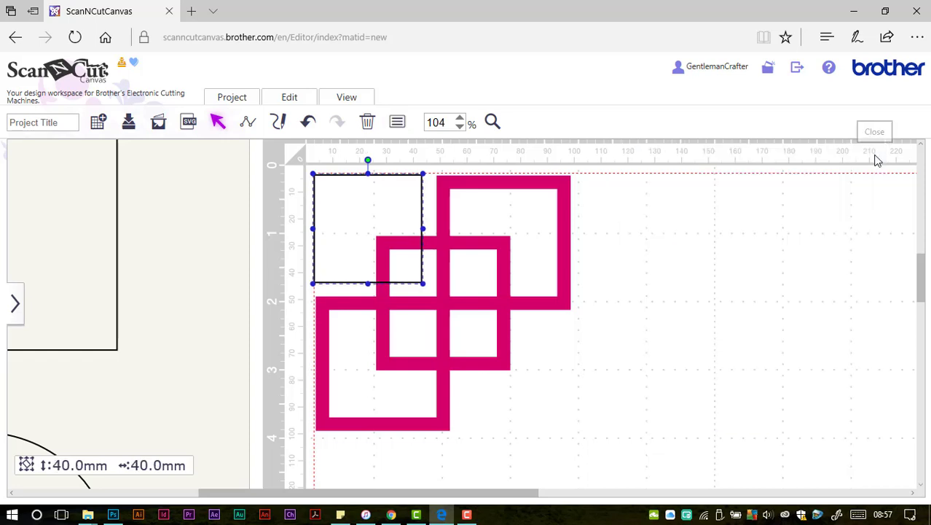
left_click_drag(651, 446, 382, 223)
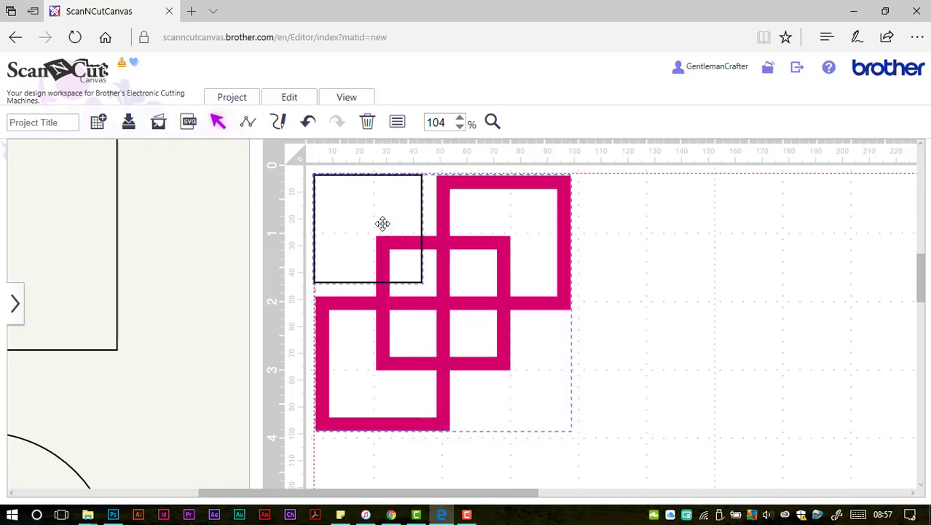
Align the 40 mm square with the motif's left edge and weld them together
left_click(286, 99)
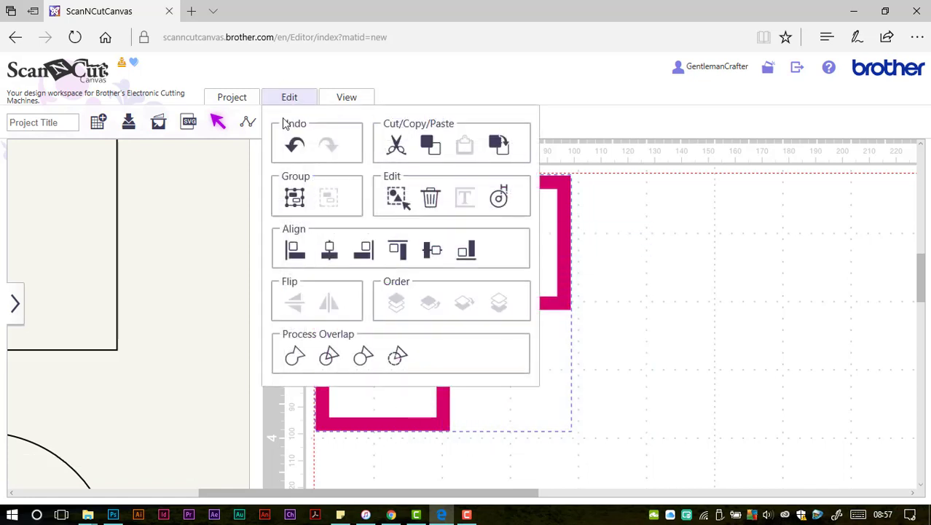
left_click(295, 251)
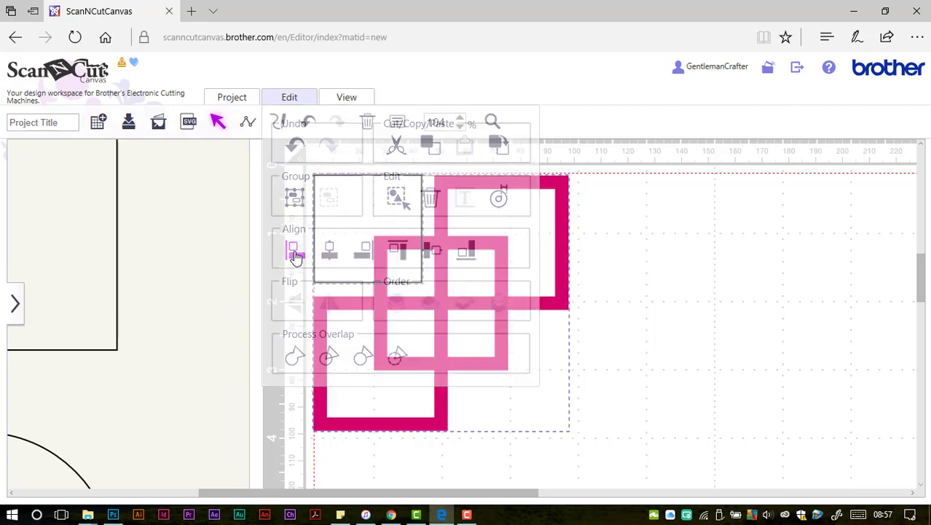
left_click(289, 100)
left_click(398, 252)
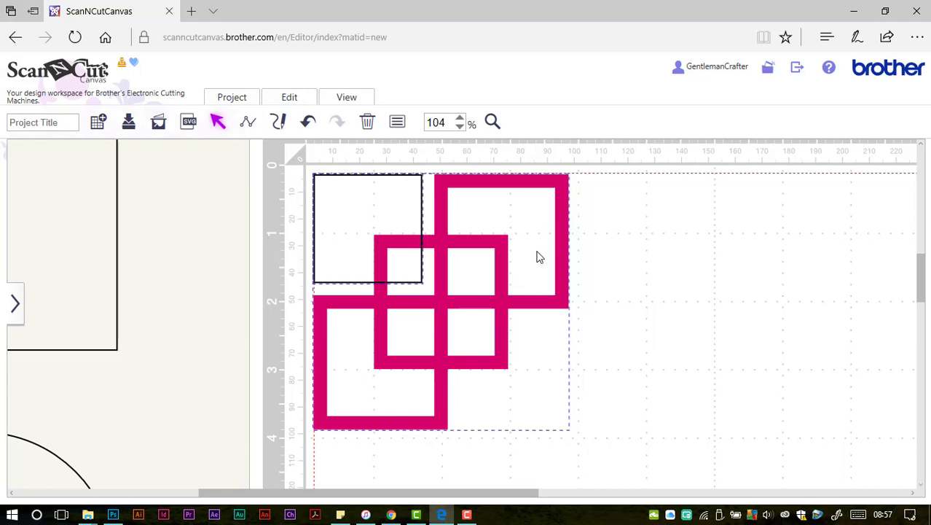
left_click(296, 99)
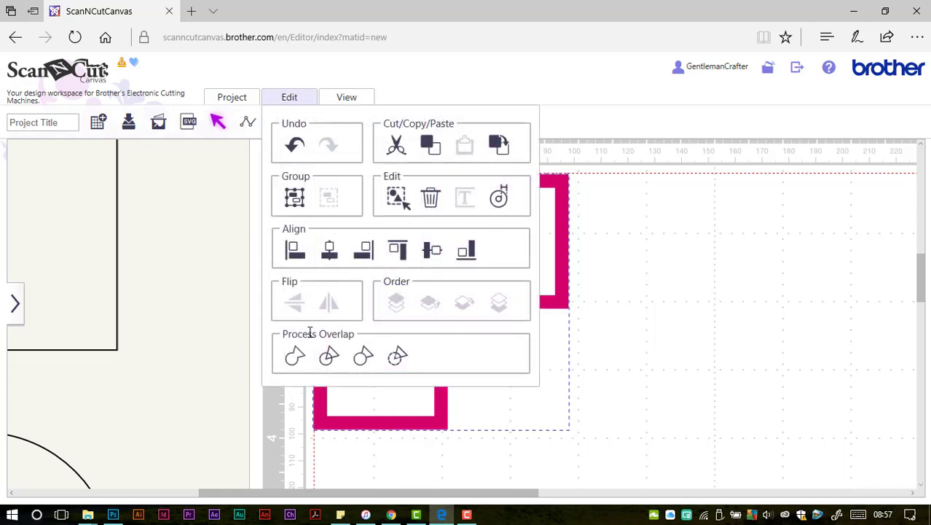
left_click(296, 357)
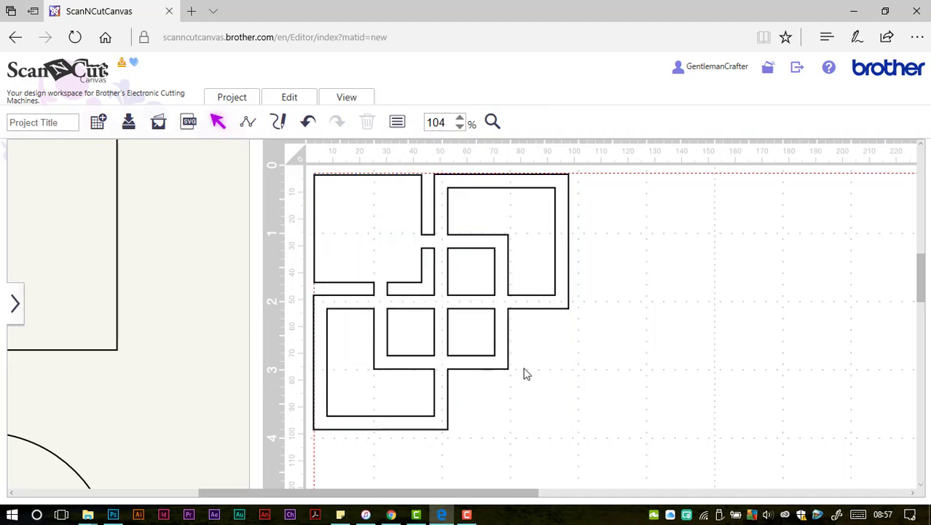
Undo the weld twice to restore the separate squares, then select the black corner square
left_click(472, 297)
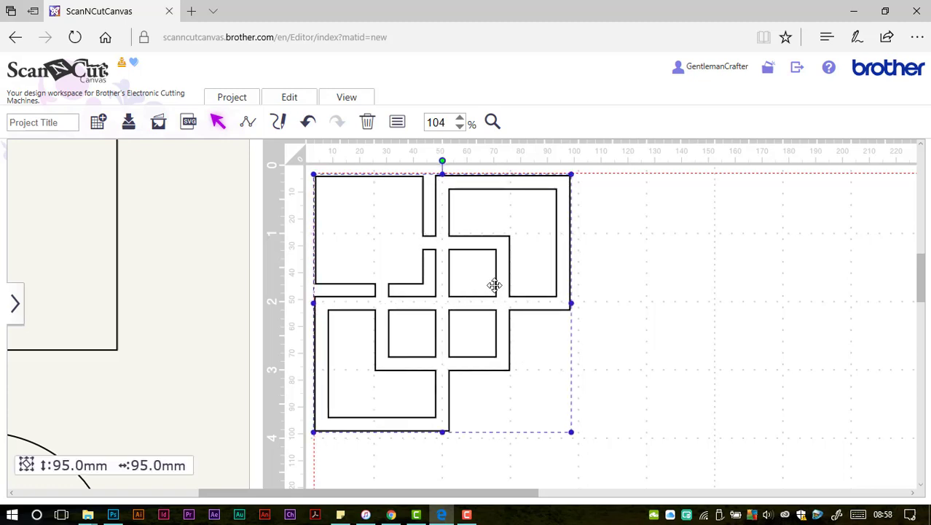
left_click(309, 122)
left_click(309, 122)
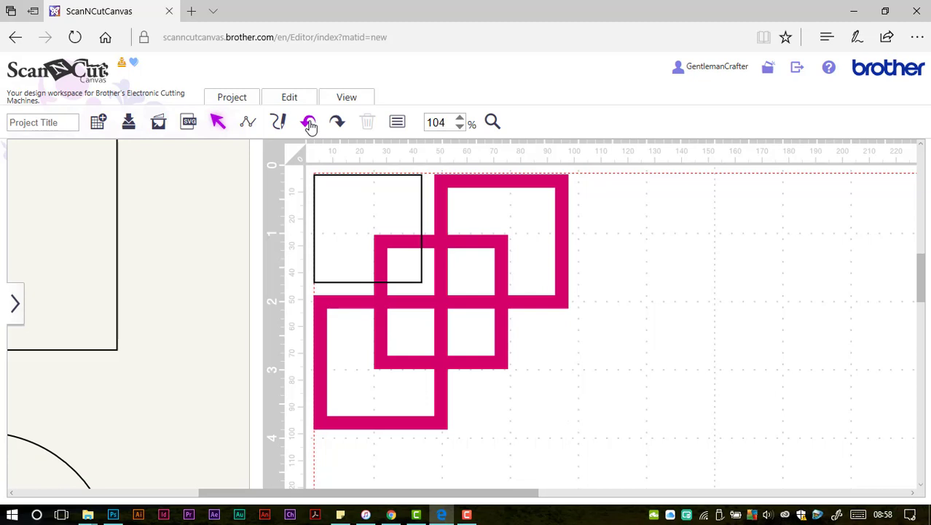
left_click(353, 179)
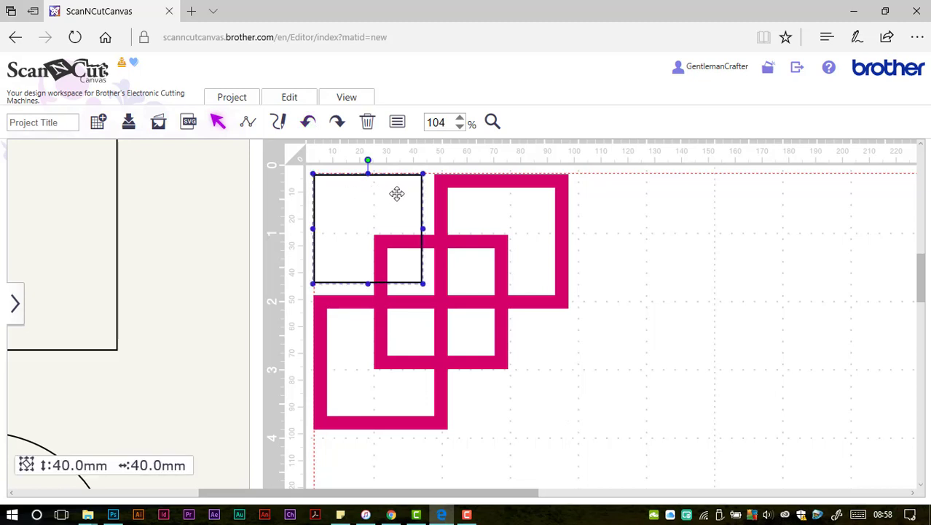
Fill the 40 mm corner square pink and remove its outline
left_click(397, 122)
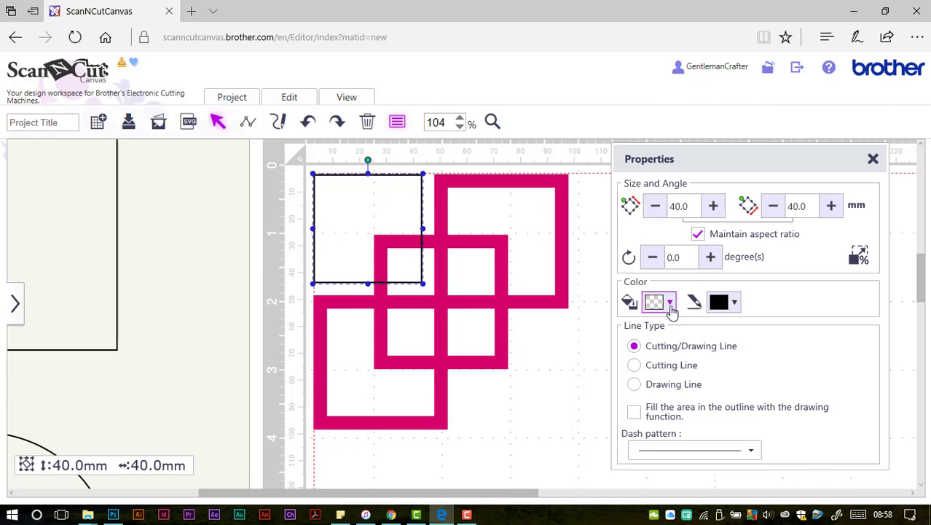
left_click(670, 303)
left_click(676, 253)
left_click(724, 303)
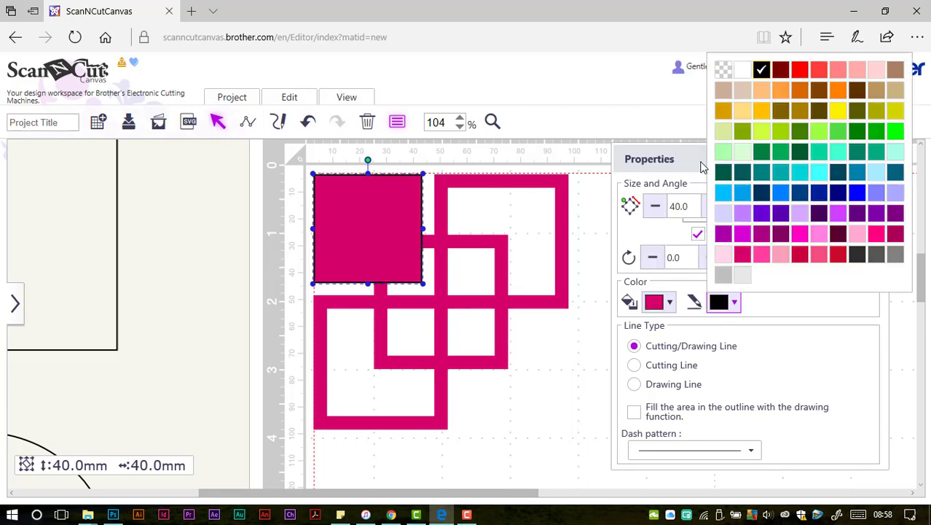
left_click(722, 70)
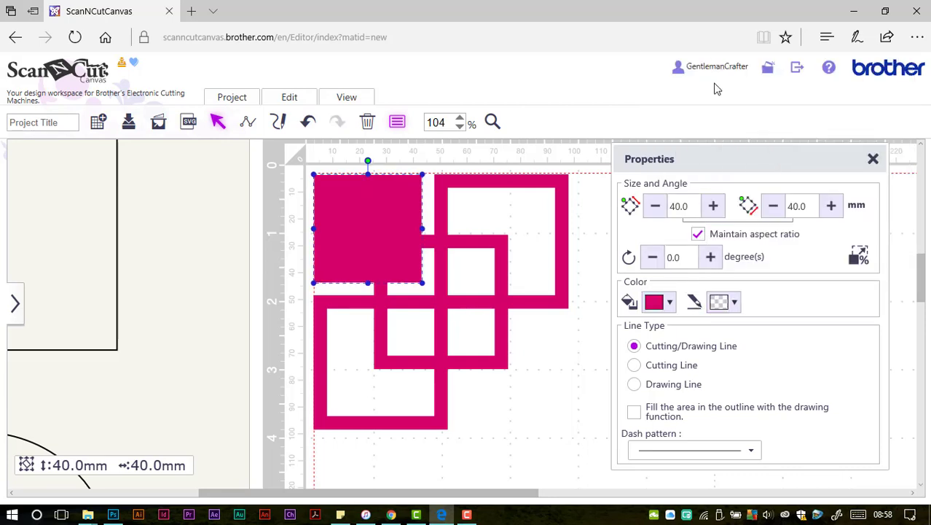
left_click(873, 159)
Align all four squares to the top left and check the top edge close up
left_click_drag(602, 426, 375, 217)
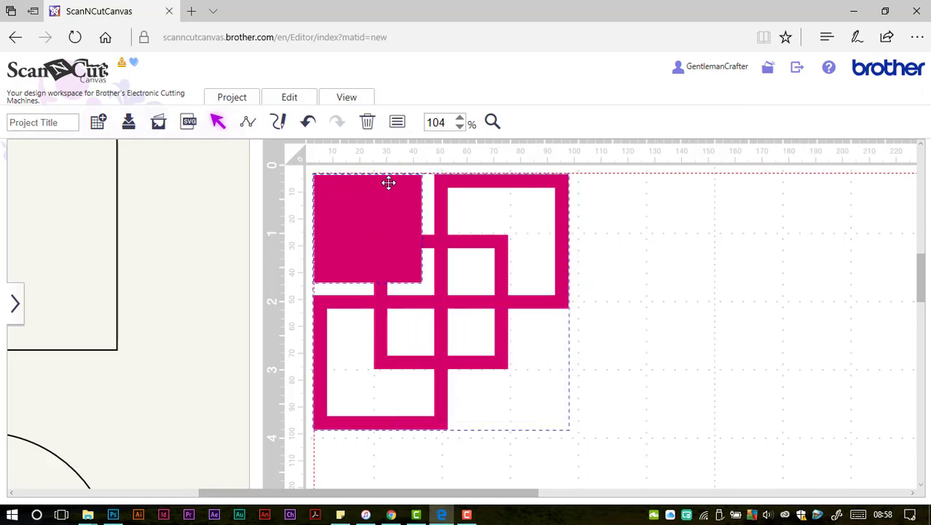
left_click(303, 100)
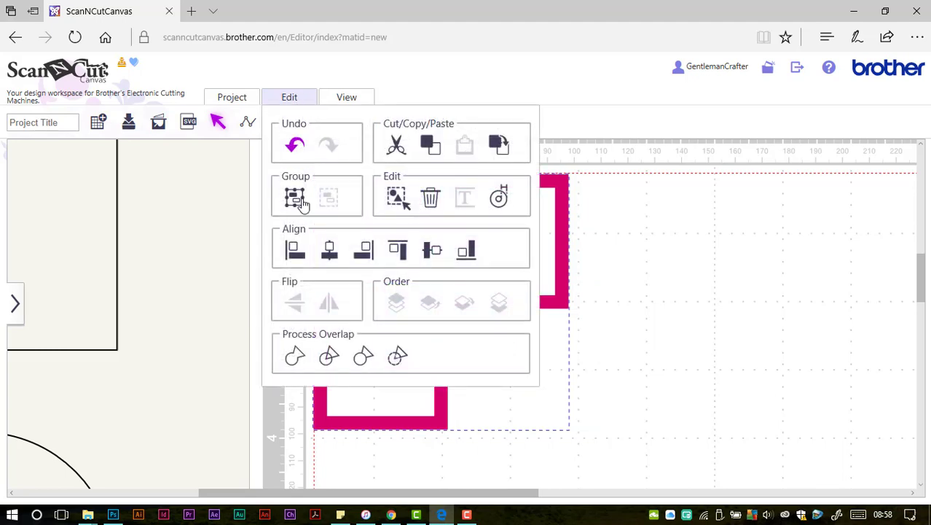
left_click(284, 99)
left_click(280, 102)
left_click(410, 250)
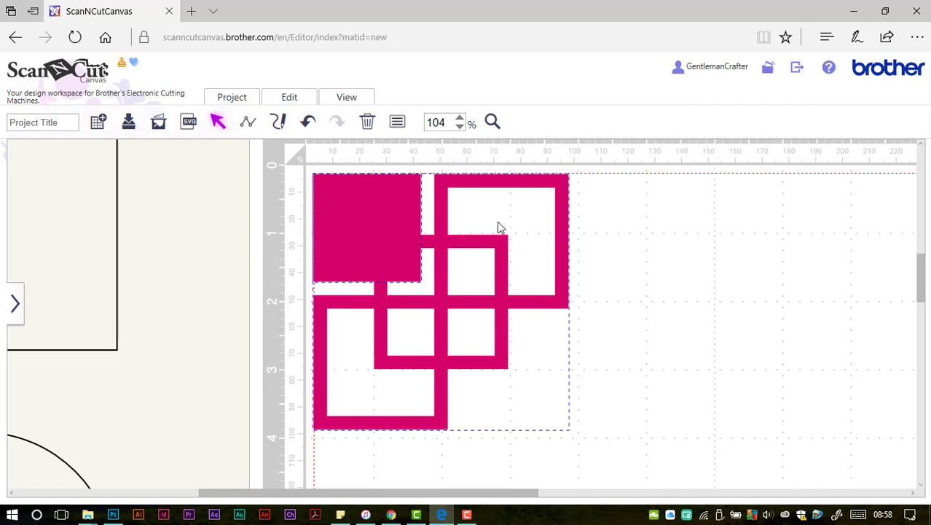
left_click(608, 274)
left_click(493, 122)
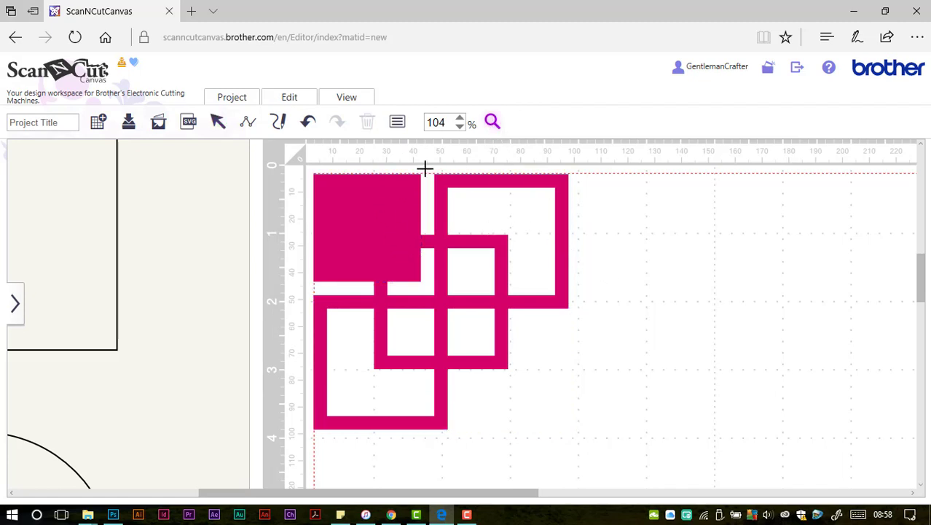
left_click_drag(420, 169, 443, 184)
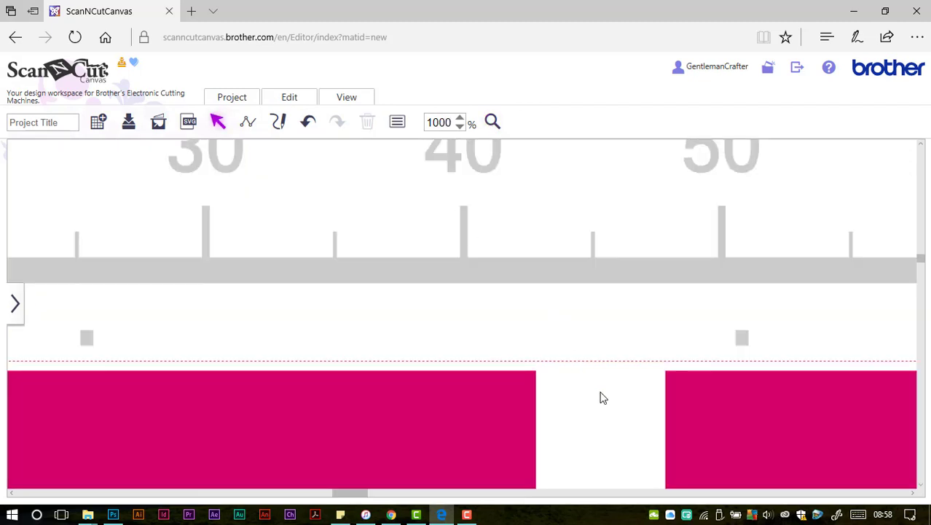
left_click(354, 97)
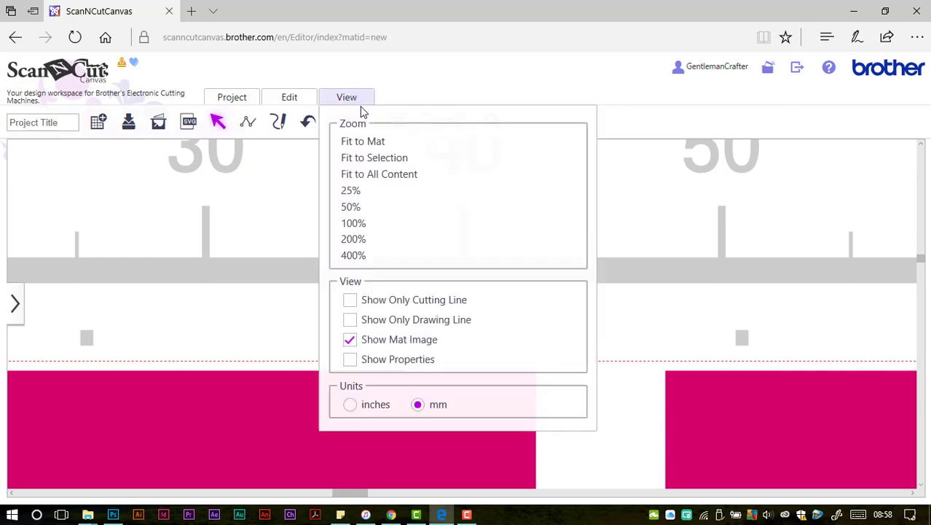
left_click(377, 178)
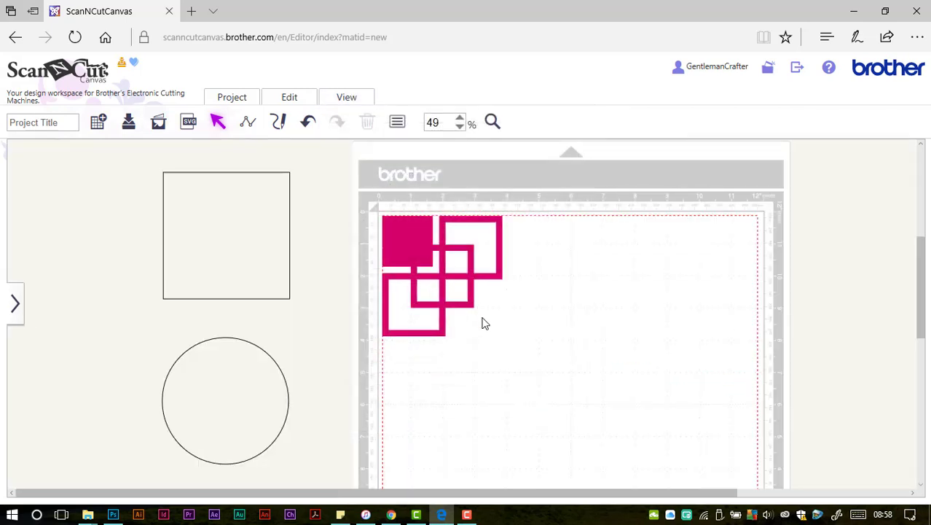
Weld all the pink squares into a single 95 mm motif
left_click_drag(526, 371, 395, 229)
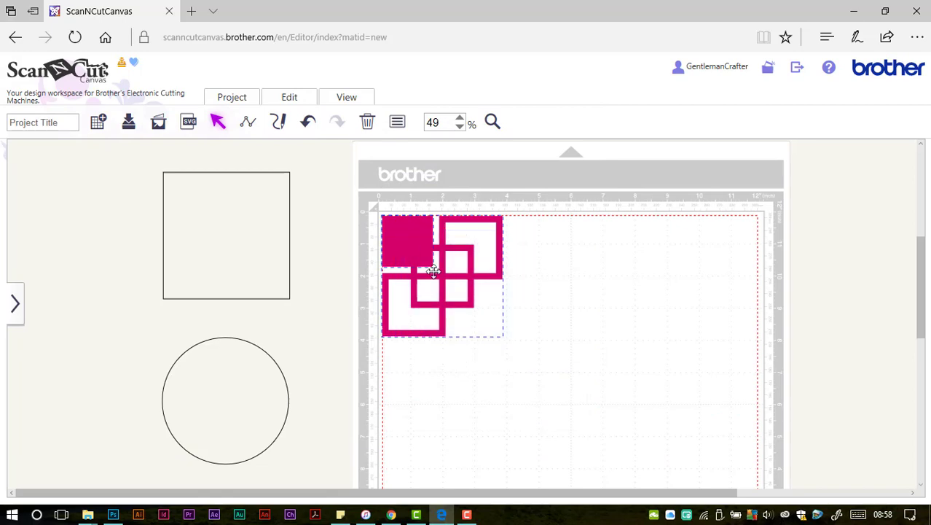
left_click(290, 96)
left_click(296, 356)
left_click(462, 275)
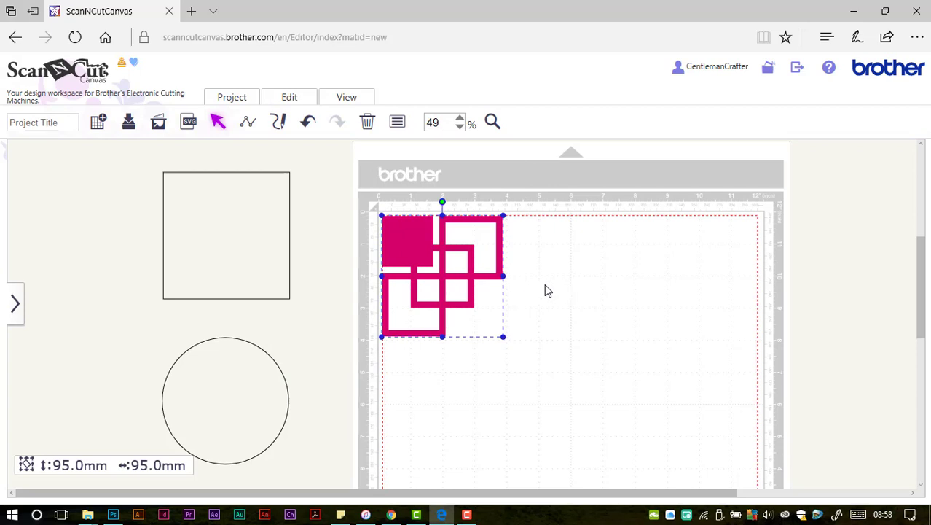
Place a plain square on the mat, set it to 150 mm, and move it top-left
left_click(229, 226)
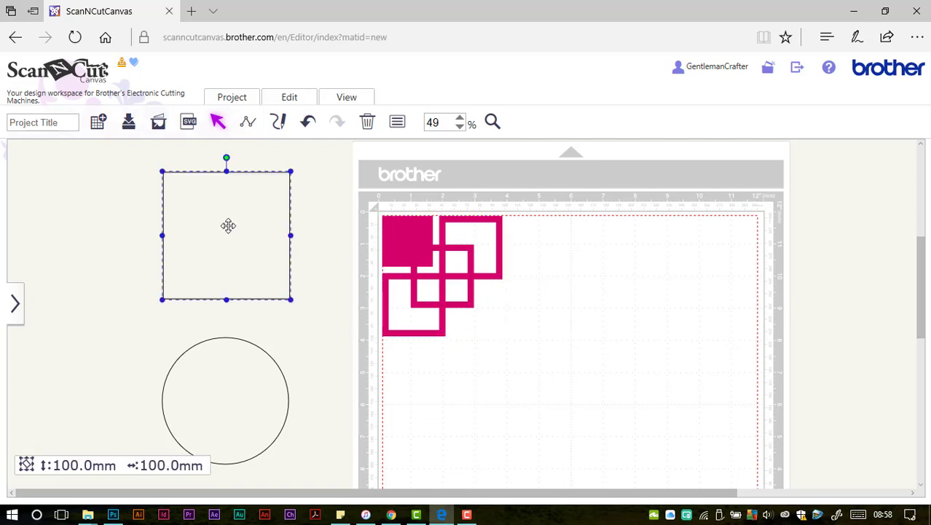
left_click_drag(216, 217, 564, 346)
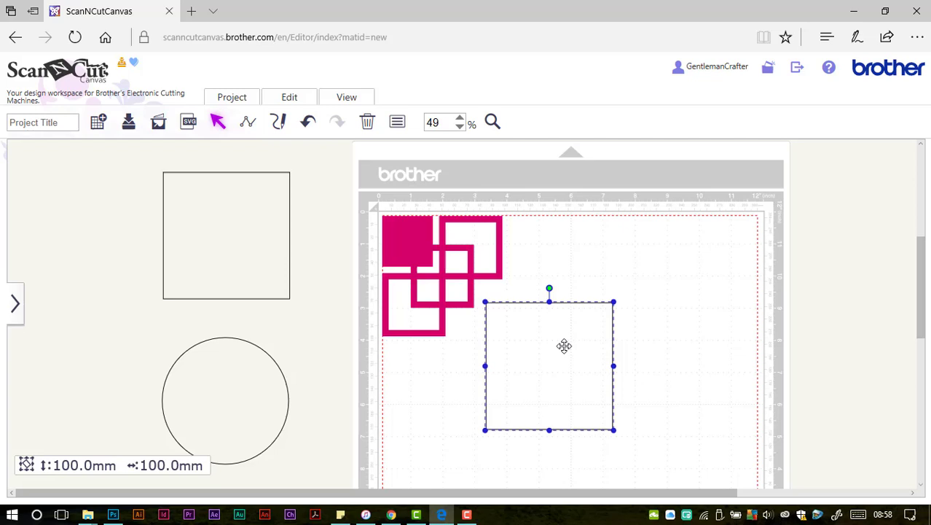
left_click(397, 122)
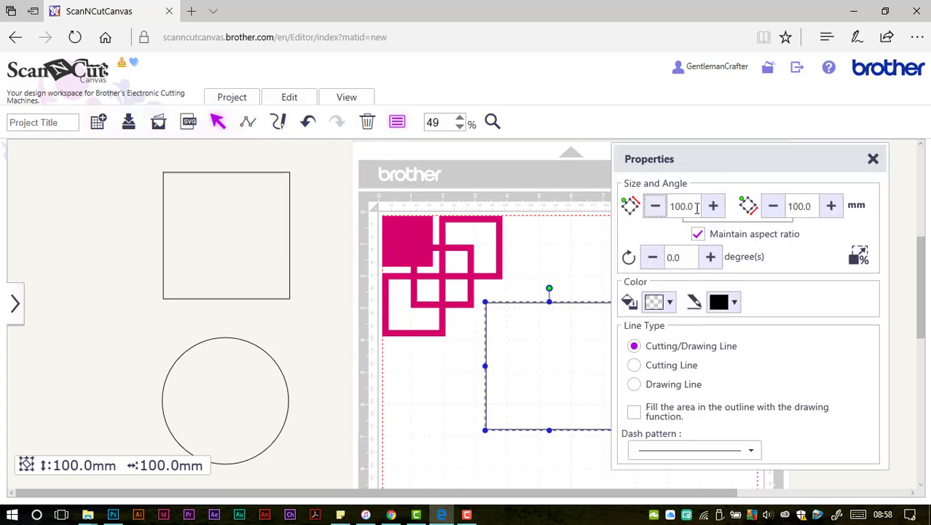
left_click_drag(696, 208, 616, 201)
type("150")
key("Return")
left_click(873, 159)
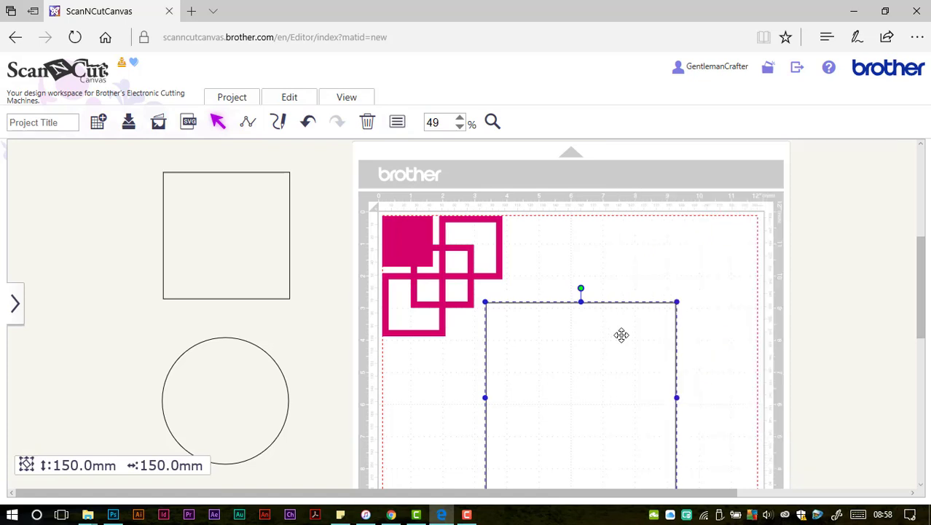
left_click_drag(610, 343, 519, 265)
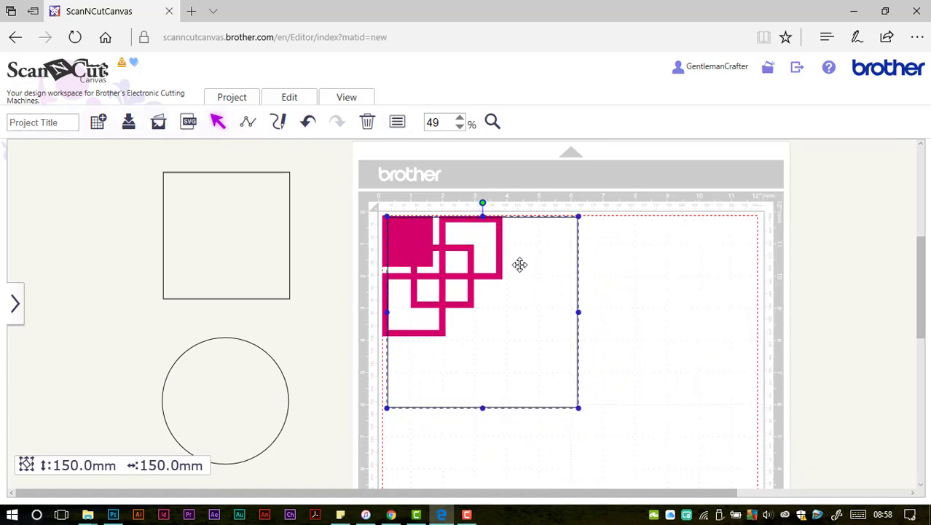
Enlarge the square to 200 mm wide so it encloses the pink motif
left_click(399, 122)
left_click(694, 205)
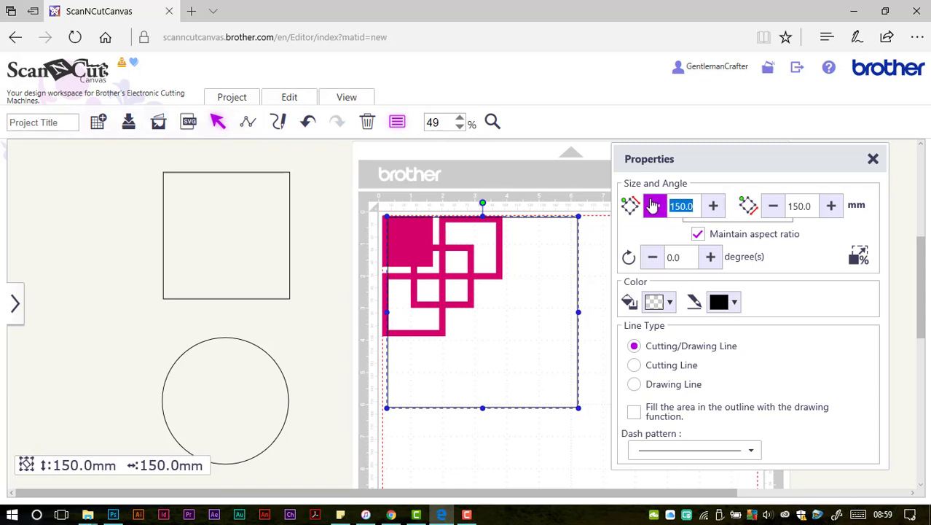
type("200")
key("Return")
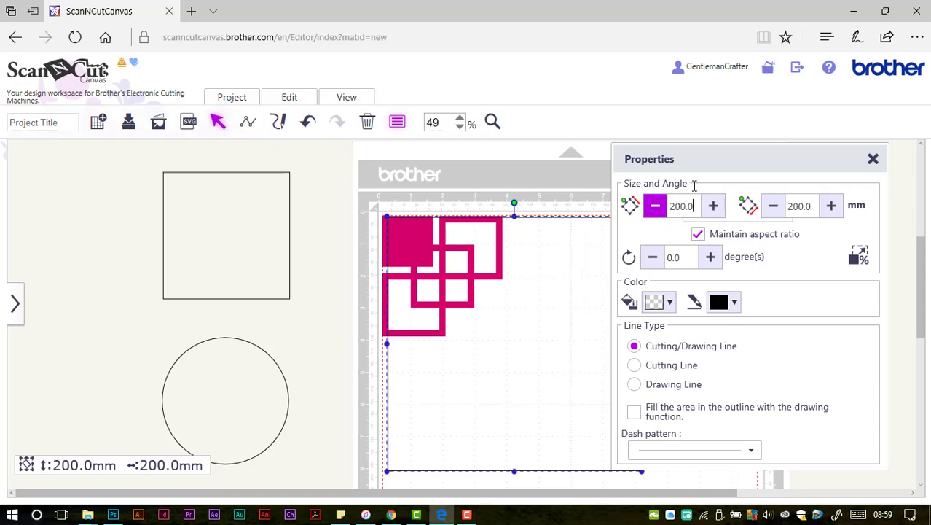
left_click(872, 158)
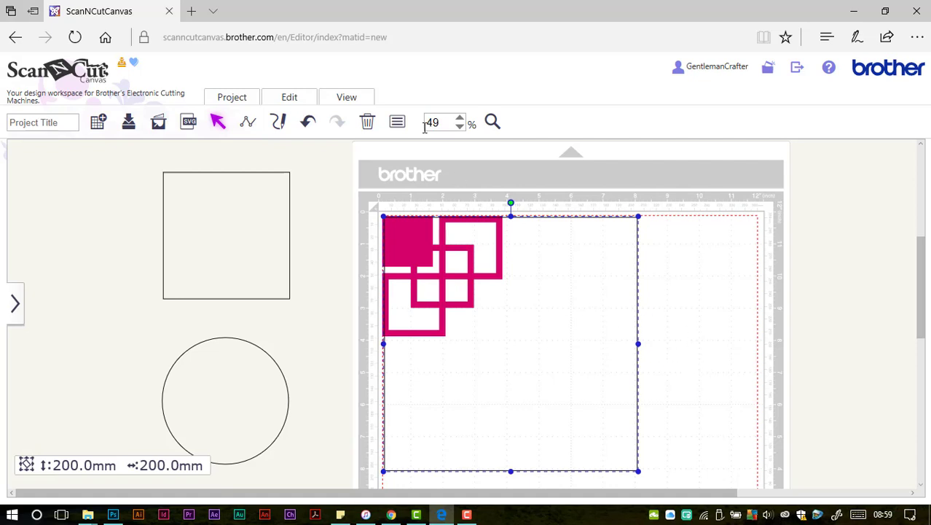
left_click(397, 122)
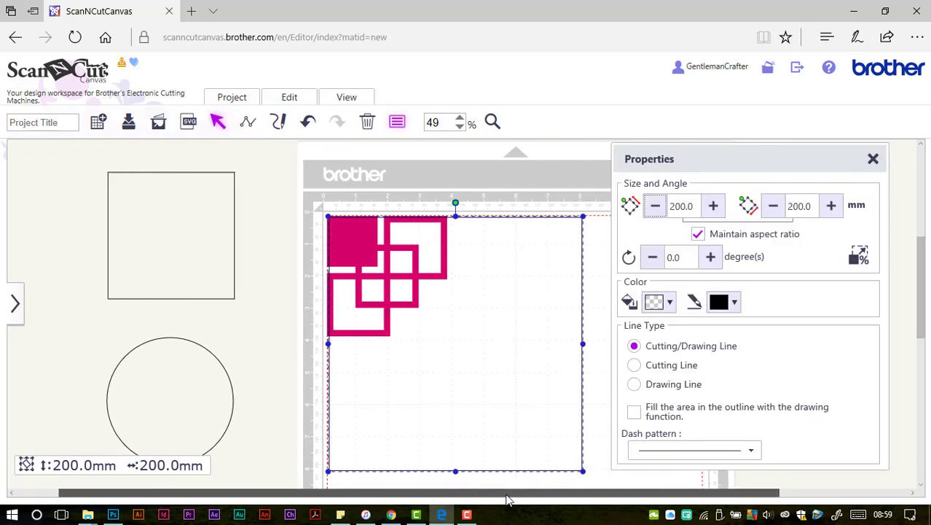
Fill the large square lime green and send it behind the pink motif
left_click(658, 302)
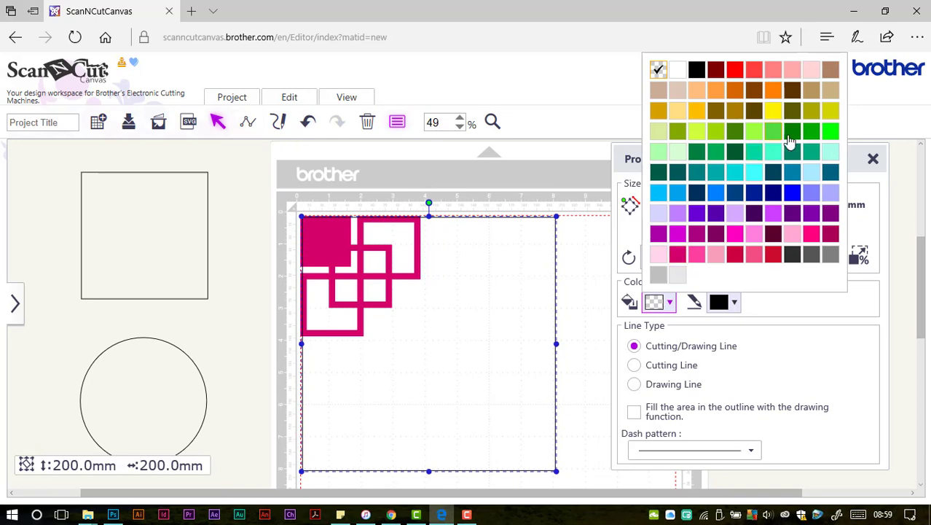
left_click(833, 131)
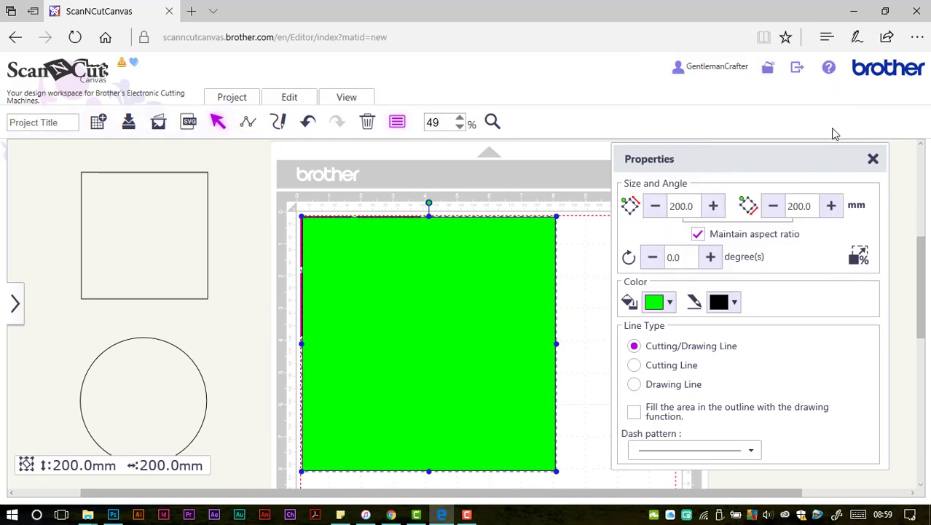
left_click(872, 159)
left_click(289, 97)
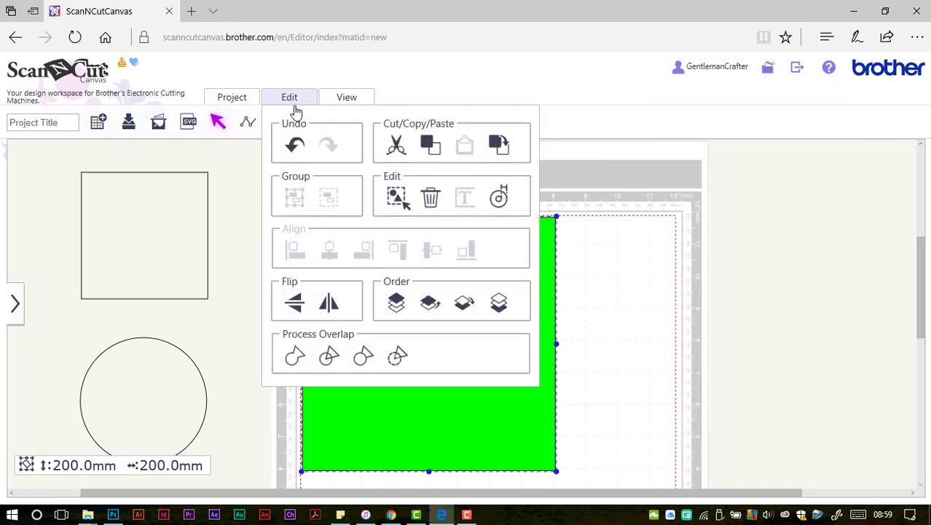
left_click(499, 300)
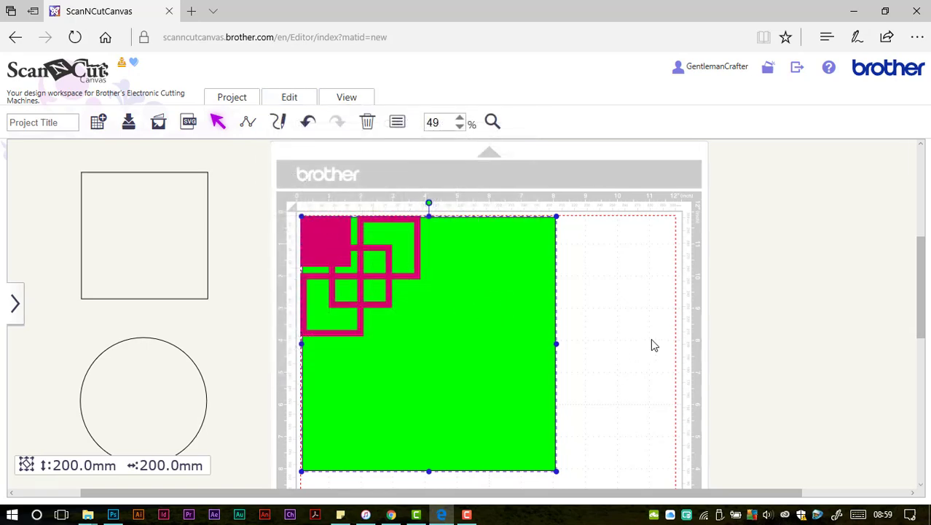
Select the green square and set its outline colour to none
left_click_drag(650, 428, 333, 257)
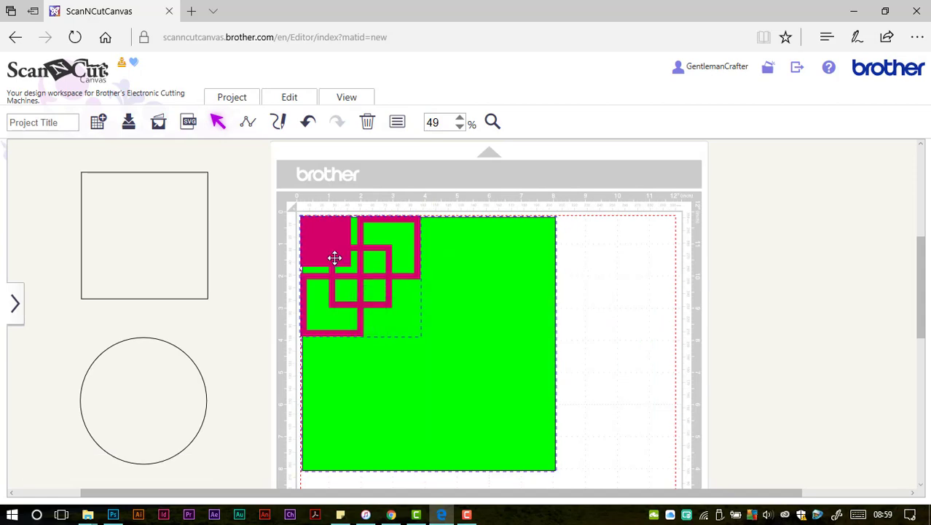
left_click(285, 99)
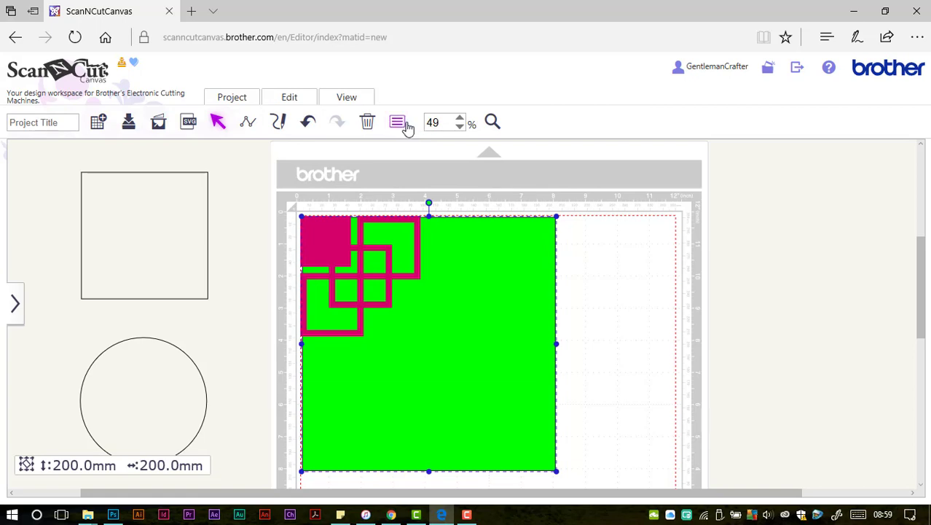
left_click(398, 122)
left_click(723, 302)
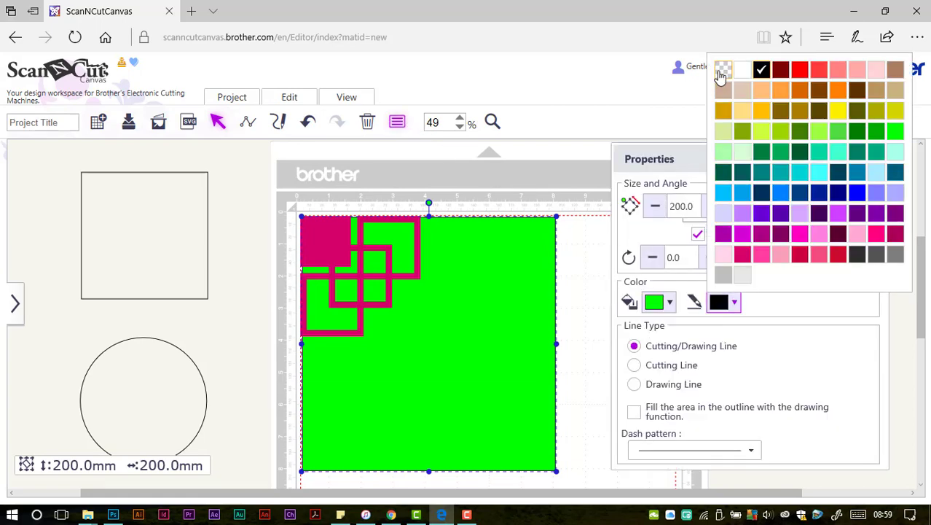
left_click(723, 70)
left_click(597, 305)
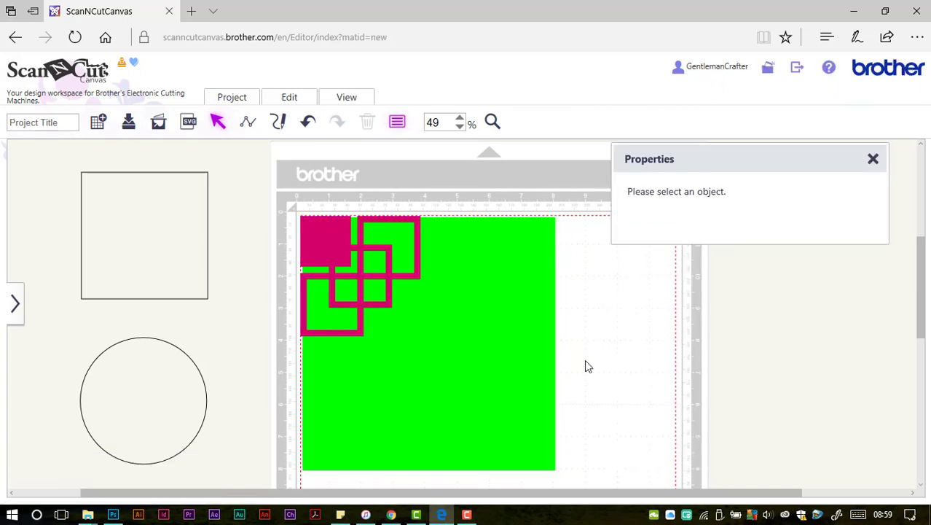
Align the green square and pink motif along their left and top edges
left_click_drag(589, 366, 353, 242)
left_click(289, 97)
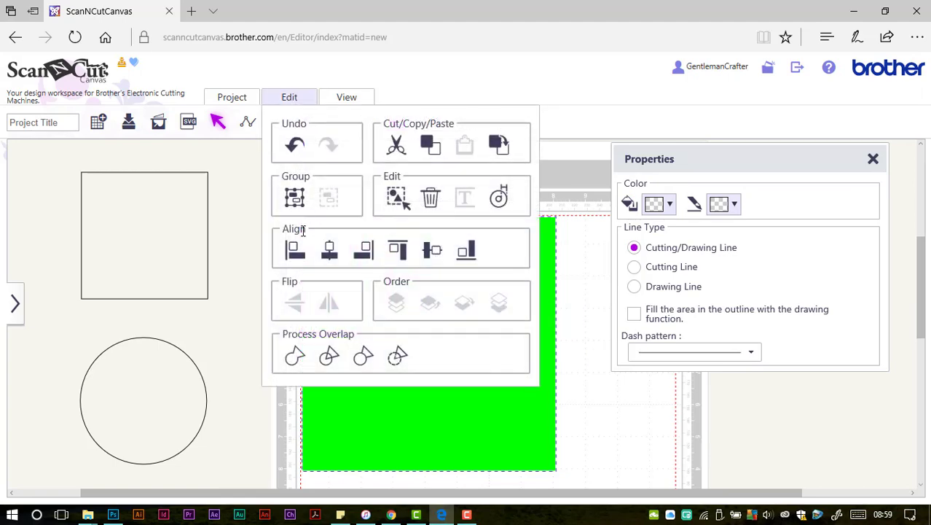
left_click(295, 252)
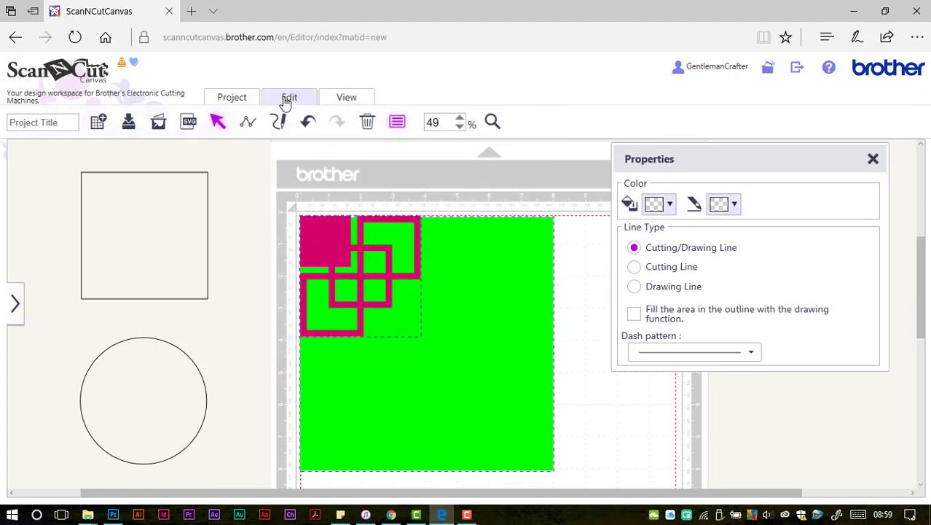
left_click(290, 97)
left_click(398, 249)
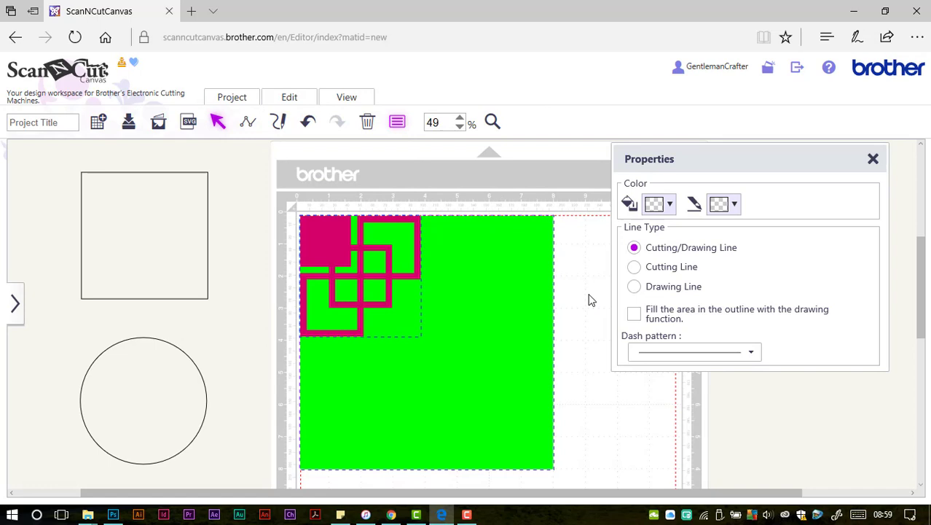
left_click(591, 300)
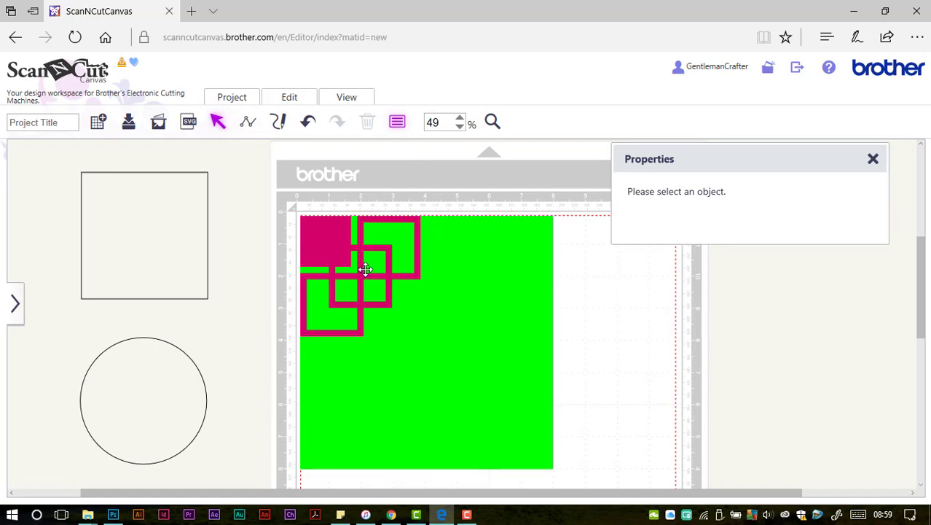
Copy the pink knot motif, drag the copy right and rotate it to 90°
left_click(327, 243)
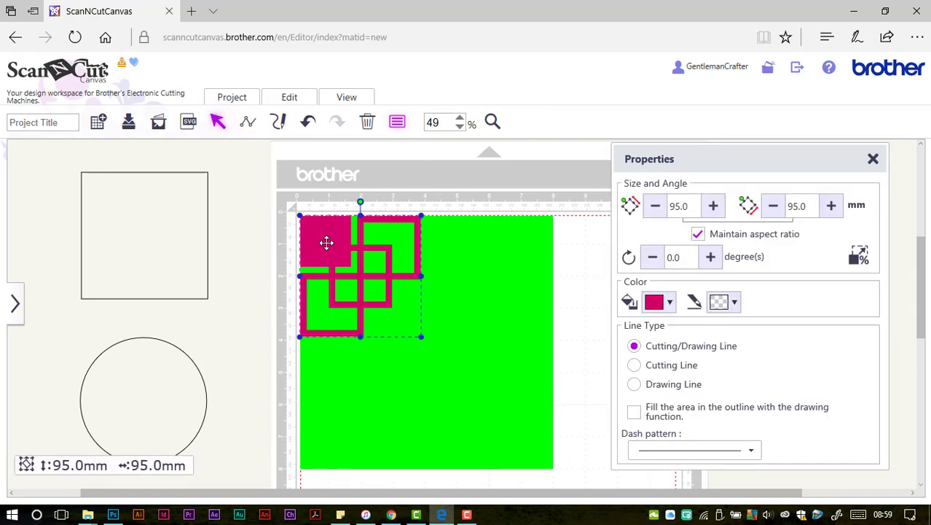
key("ctrl+c")
key("ctrl+v")
left_click_drag(332, 243, 402, 265)
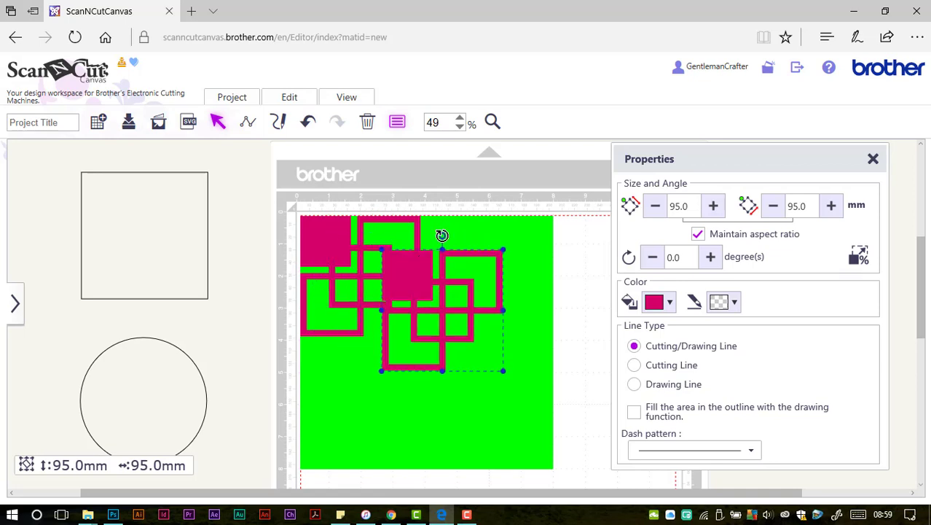
left_click_drag(442, 235, 524, 246)
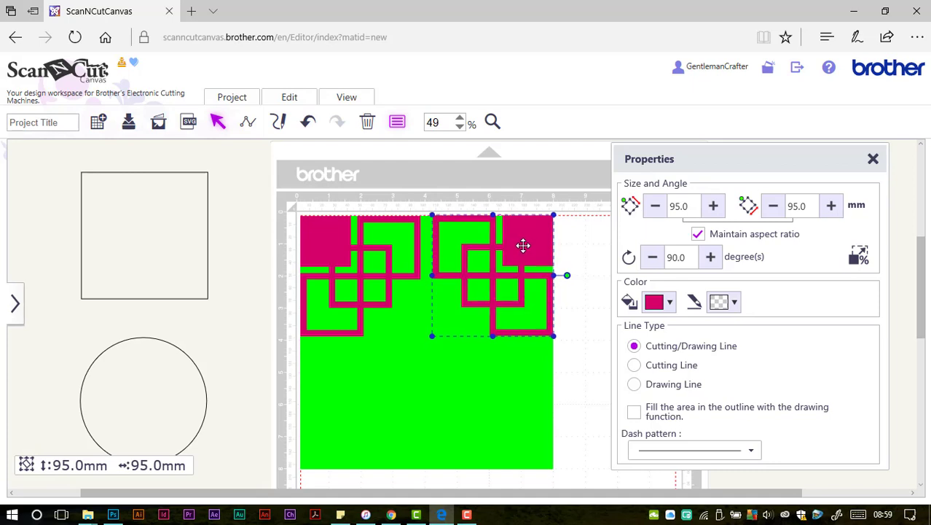
Align the square and both corner motifs along their right and top edges
left_click(574, 387)
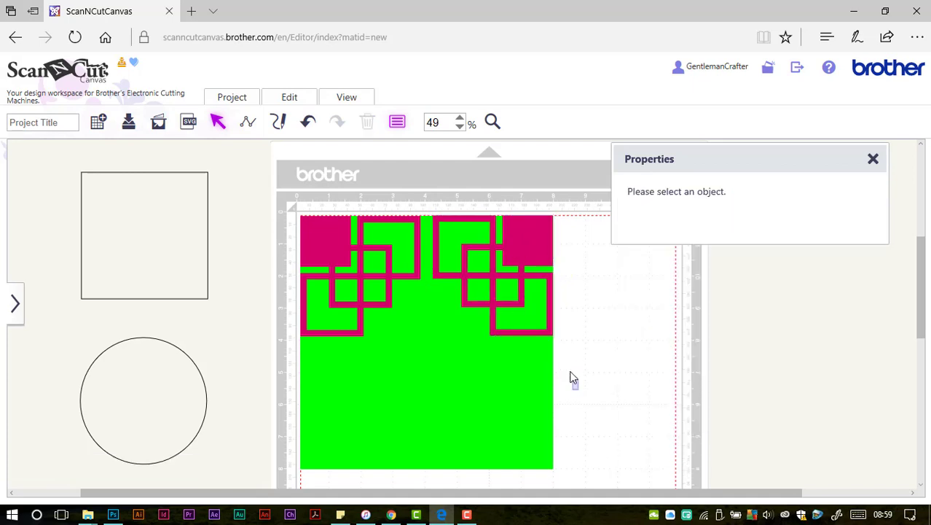
left_click_drag(573, 379, 547, 325)
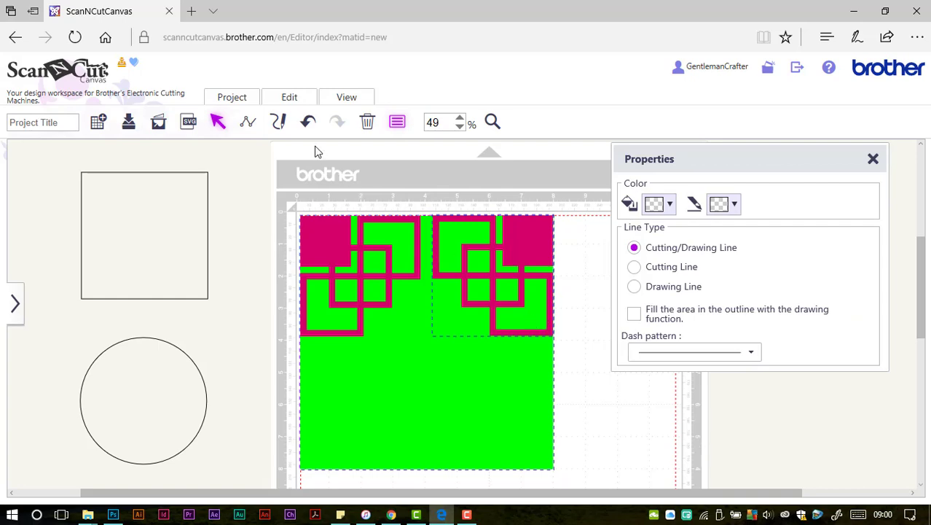
left_click(290, 100)
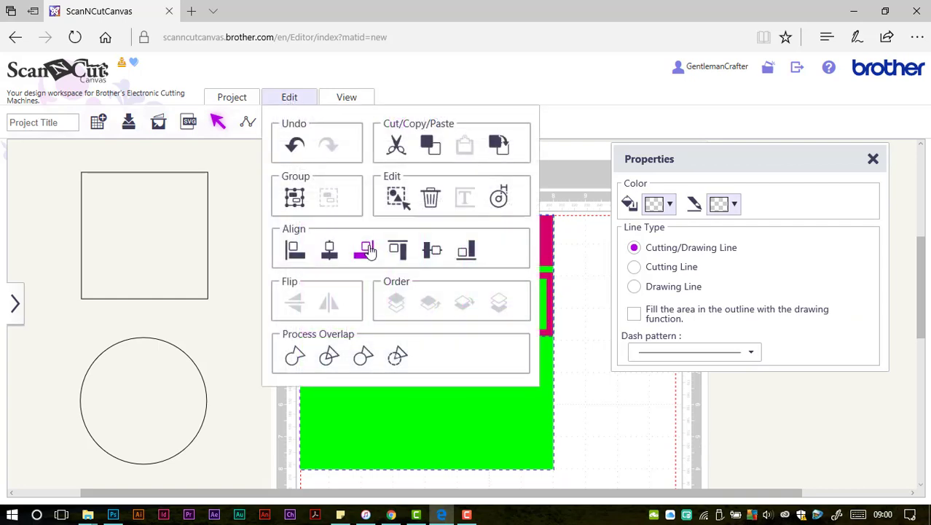
left_click(368, 250)
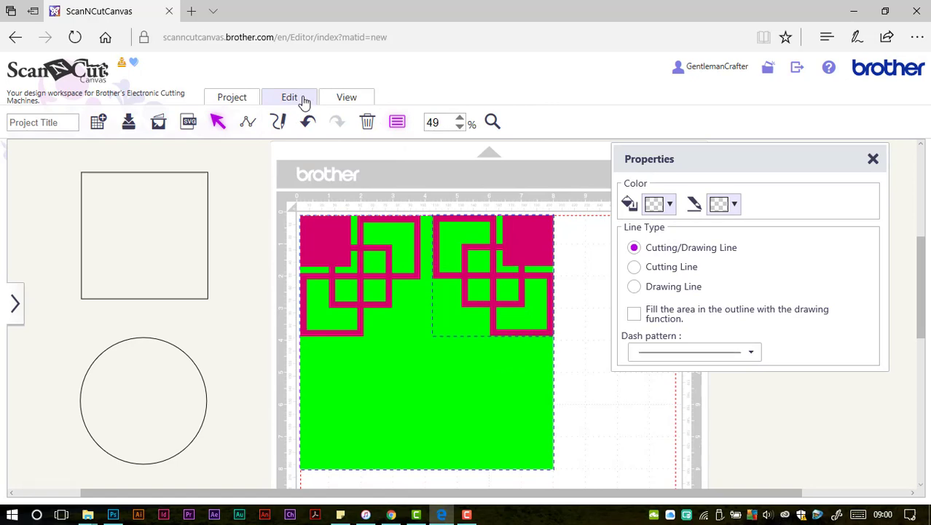
left_click(289, 97)
left_click(399, 250)
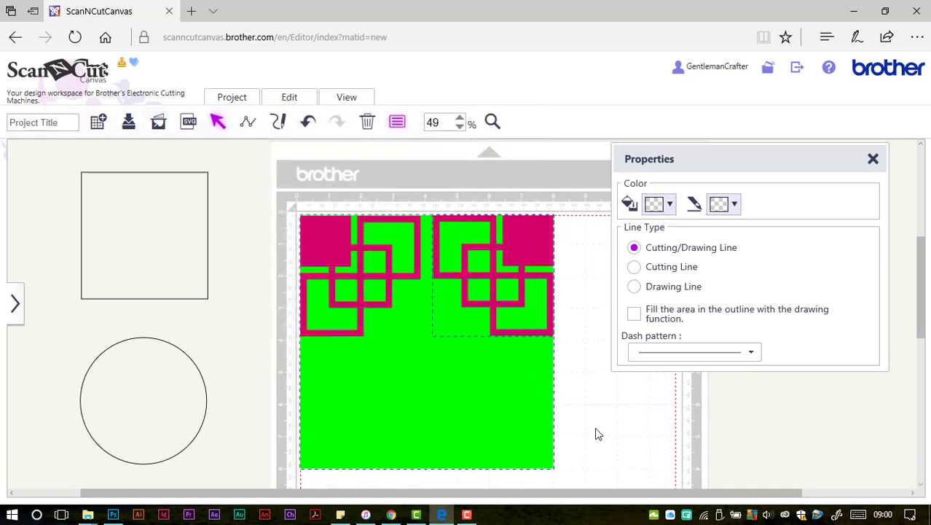
left_click(596, 430)
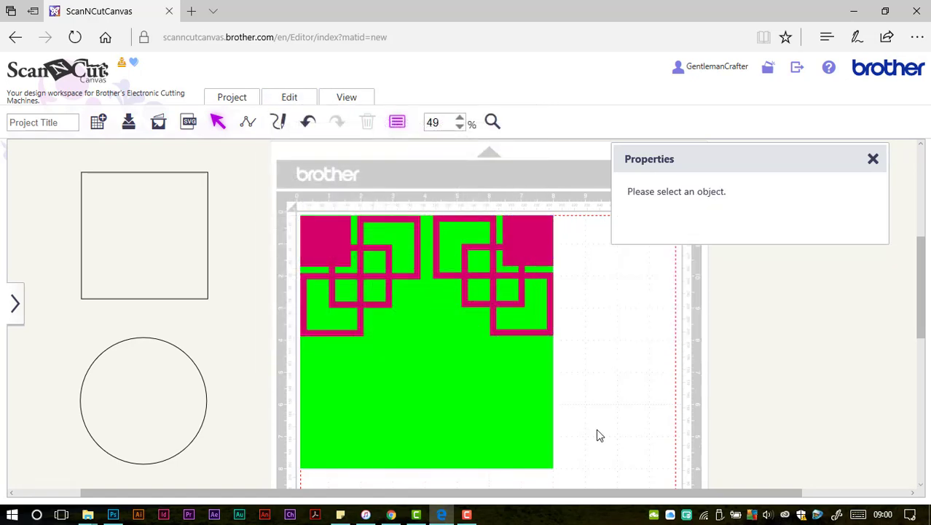
Group the top-left and top-right motifs into one 200 × 95.6 mm band
left_click(522, 241)
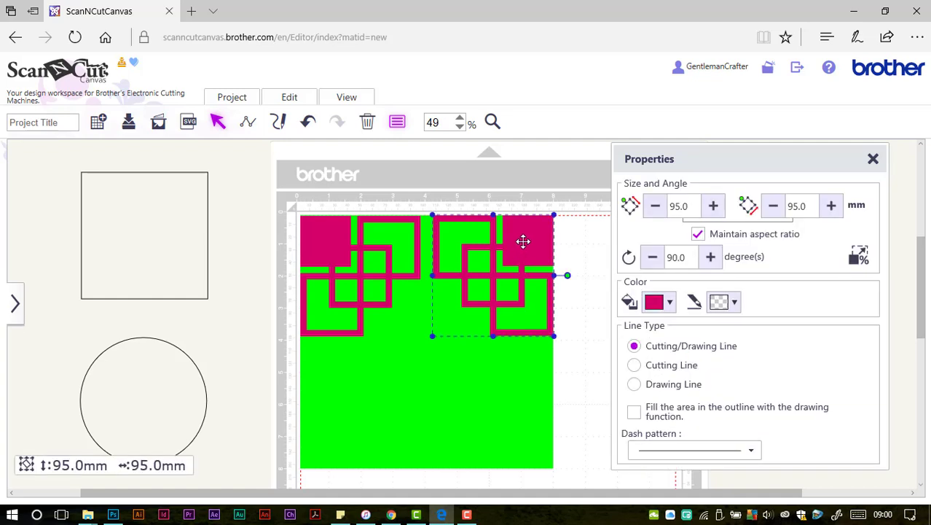
left_click(333, 234, "shift")
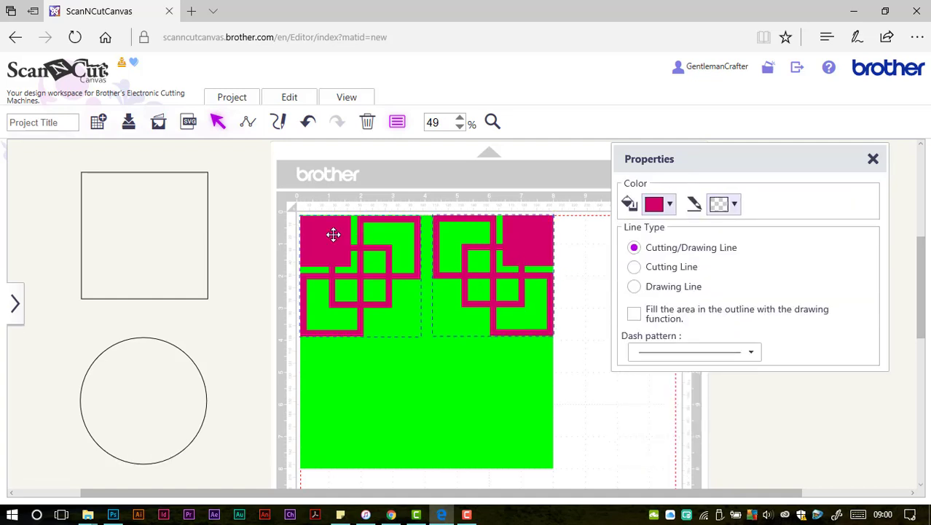
key("g")
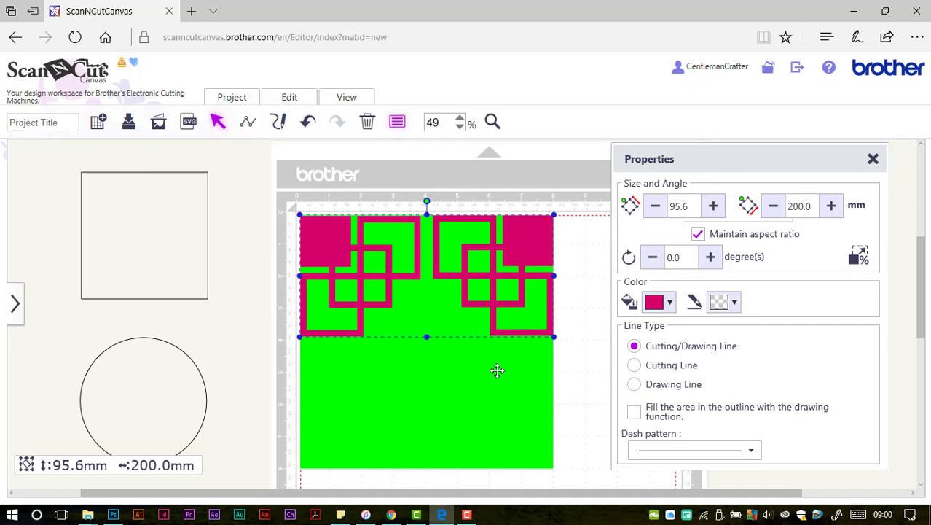
left_click(488, 376, "shift")
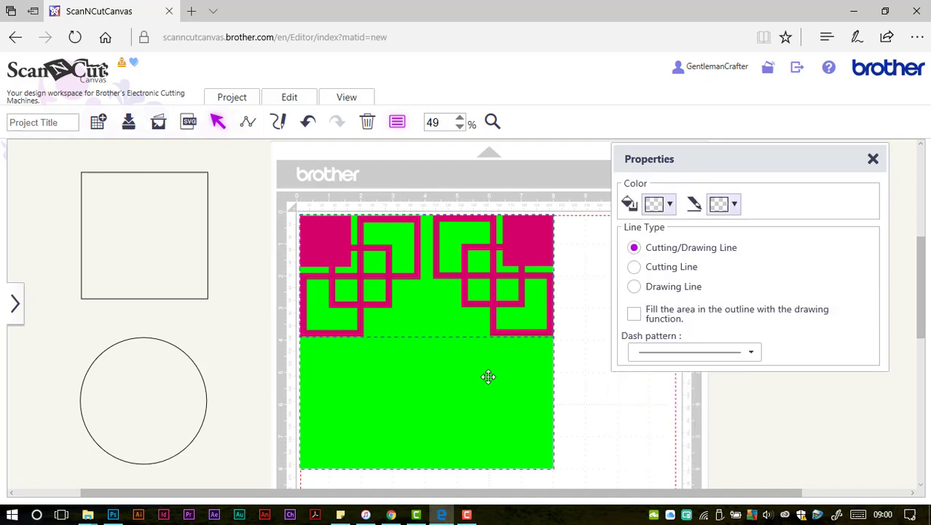
left_click(290, 98)
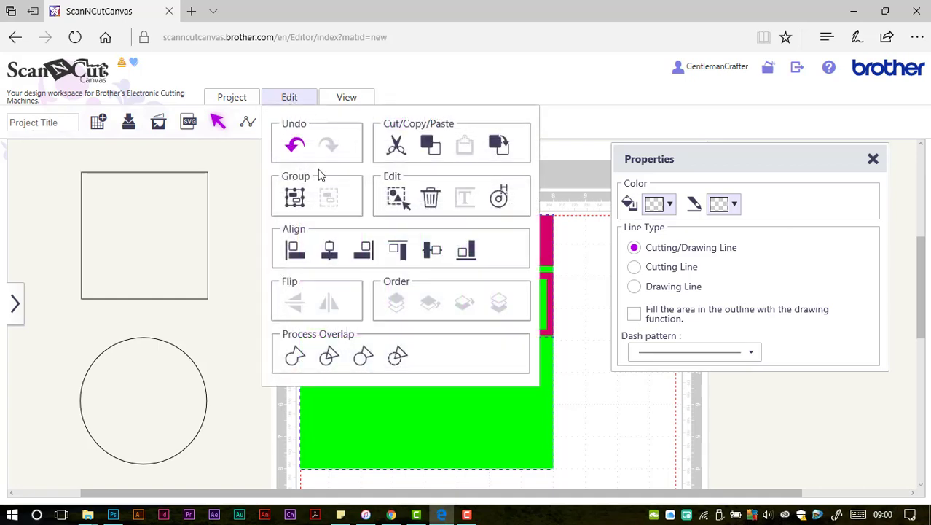
Centre the motif group on the square, then undo that change
left_click(330, 250)
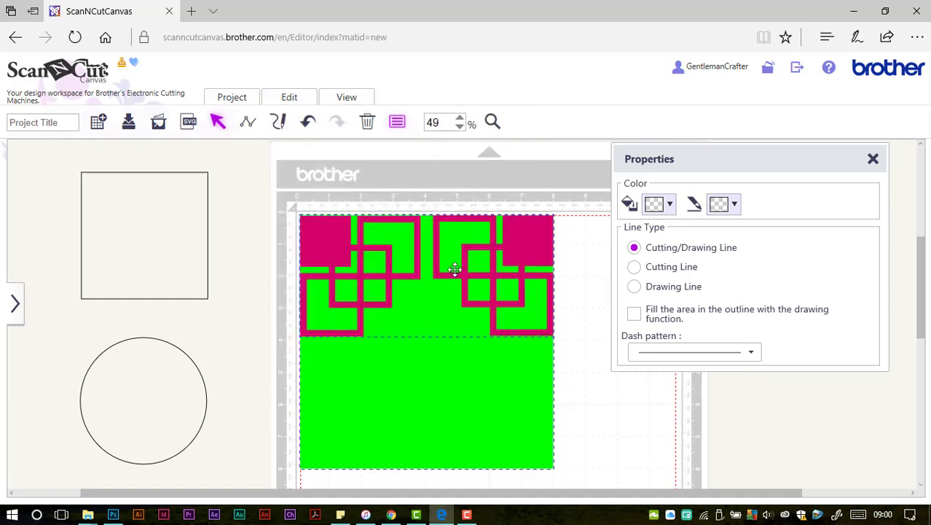
left_click(581, 263)
left_click(521, 240)
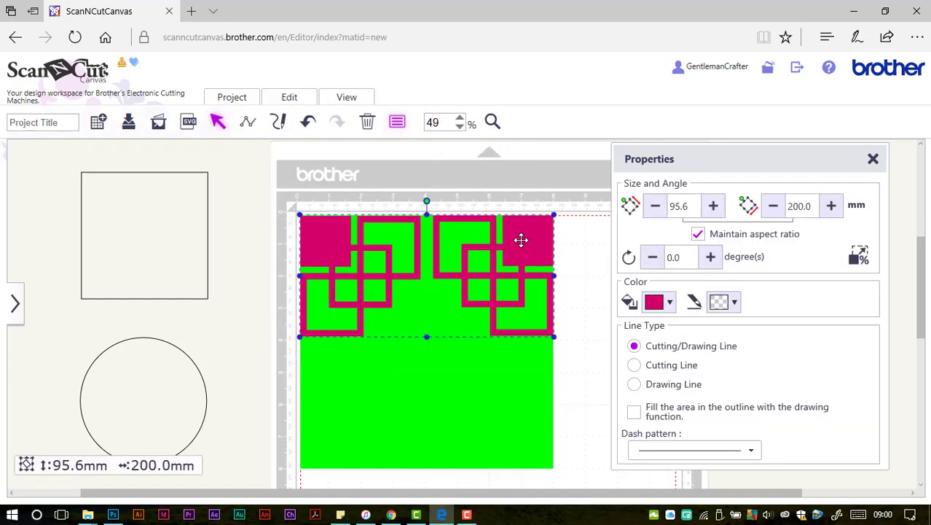
key("ctrl+z")
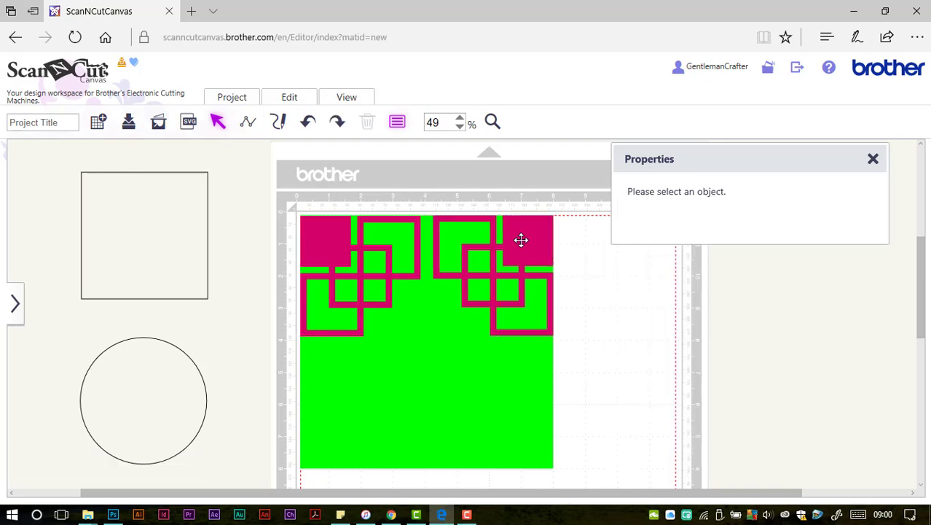
Duplicate the top motif group, rotate the copy 180° and place it along the bottom edge
left_click(522, 240)
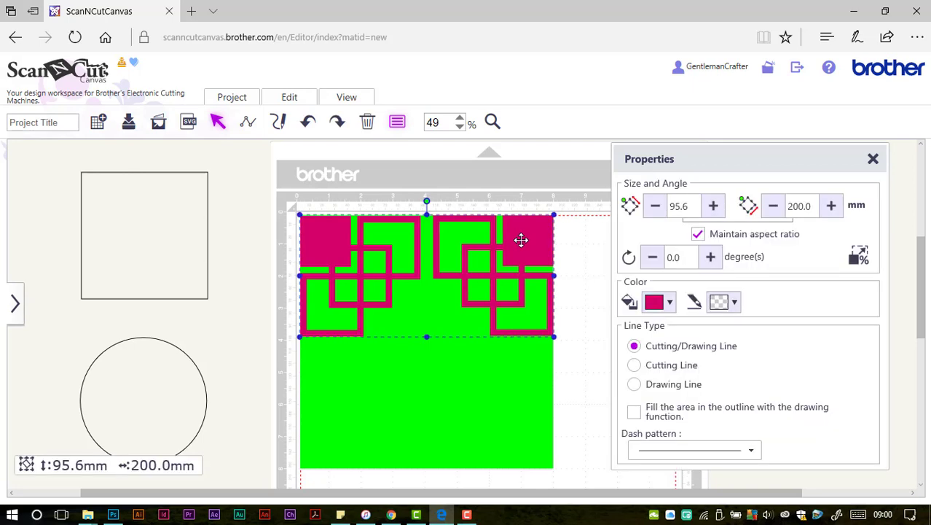
key("ctrl+d")
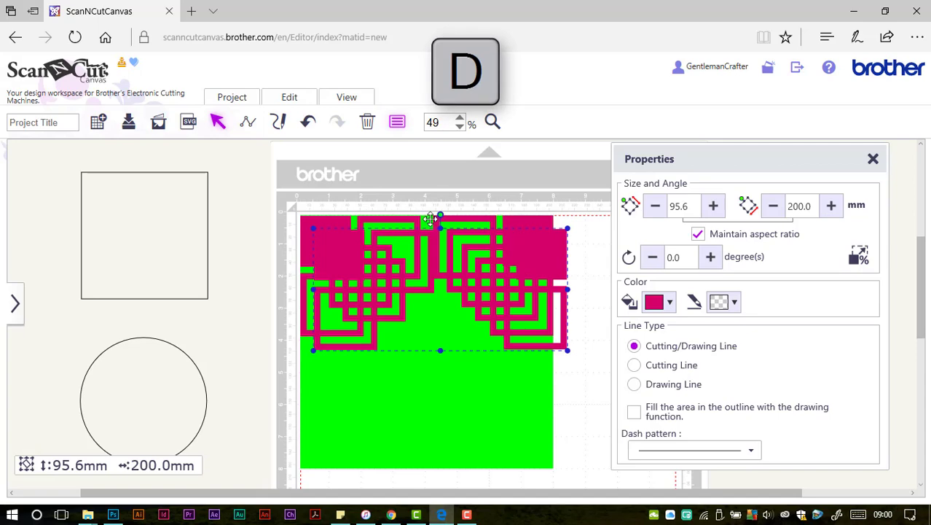
left_click_drag(447, 212, 495, 322)
left_click_drag(473, 359, 465, 371)
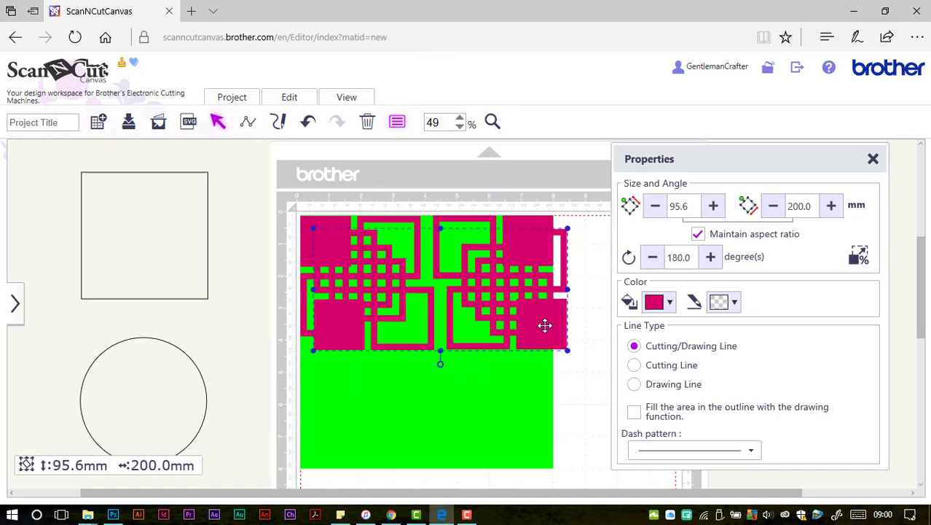
left_click_drag(544, 324, 531, 442)
left_click(596, 399)
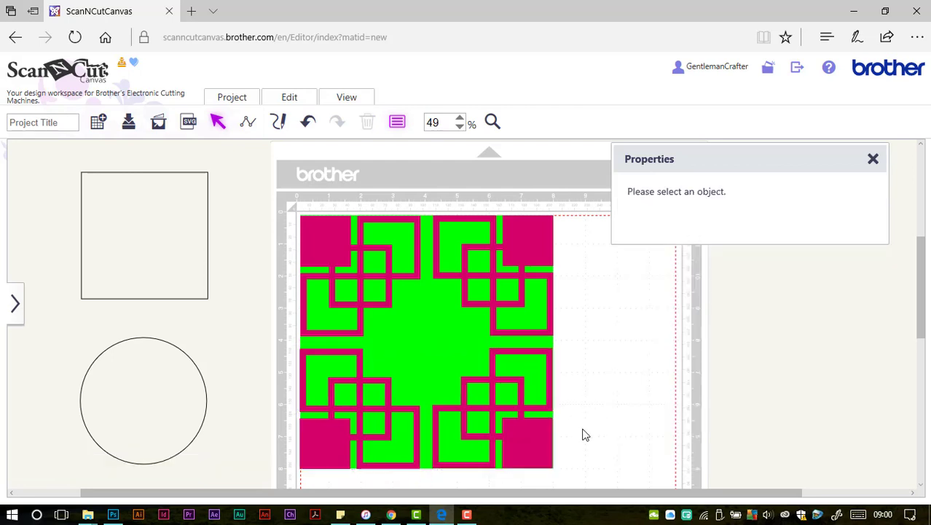
Align the green square and all pink motifs by their bottom edges, then by their centres
left_click_drag(583, 430, 524, 437)
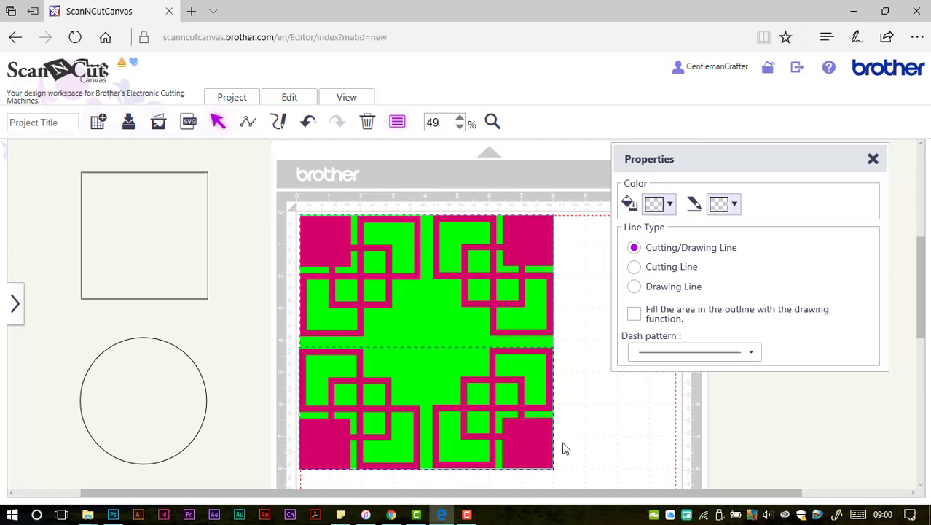
left_click(286, 98)
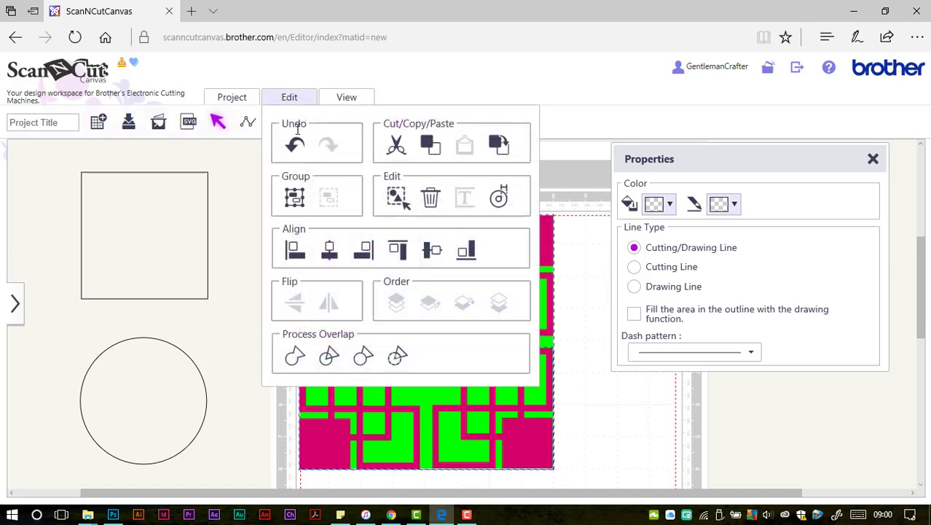
left_click(466, 250)
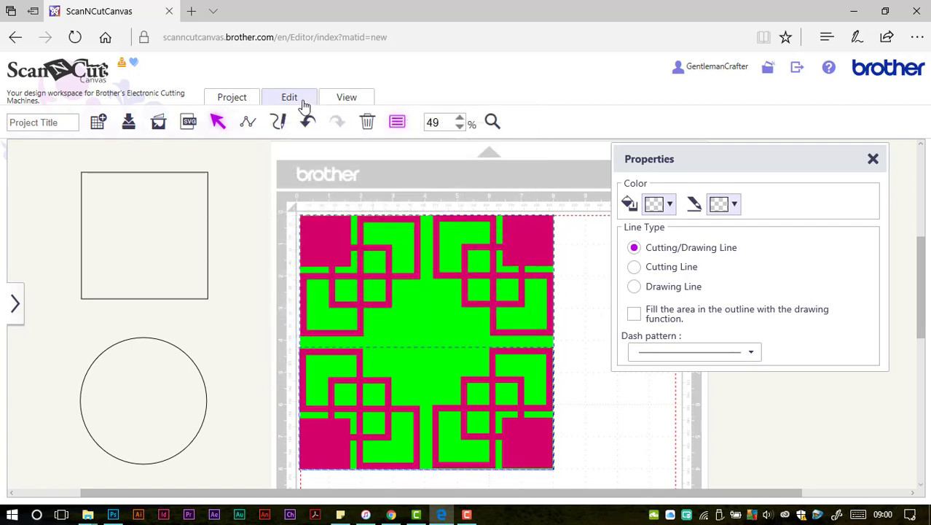
left_click(303, 102)
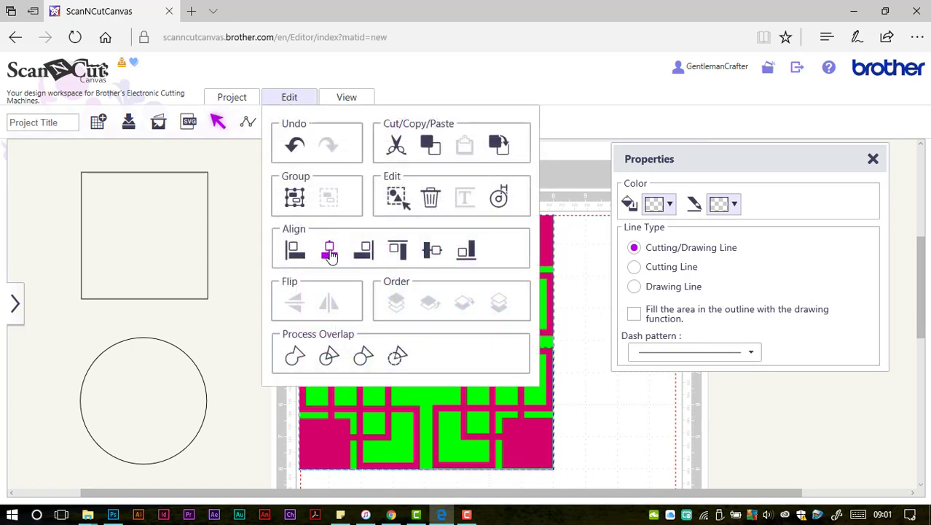
left_click(330, 251)
left_click(598, 471)
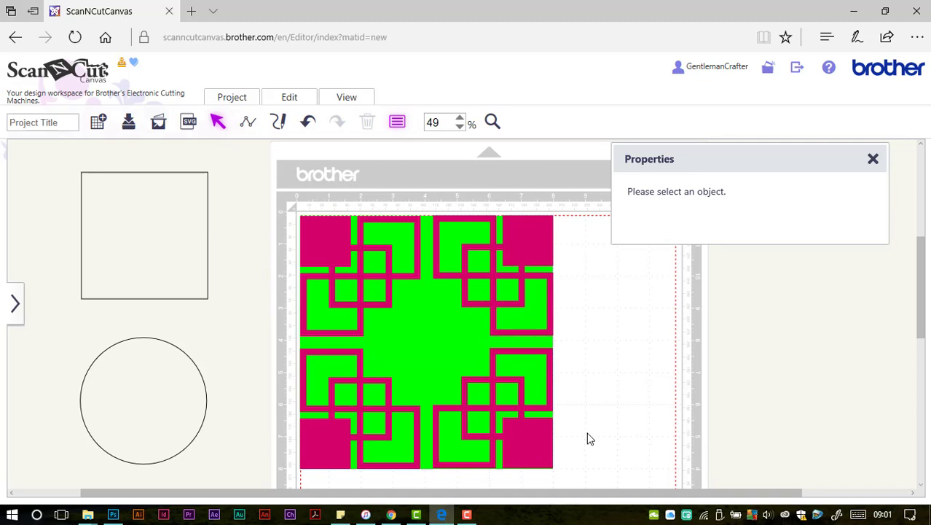
Duplicate the green square, resize the copy to 190 mm wide and move it aside
left_click(423, 334)
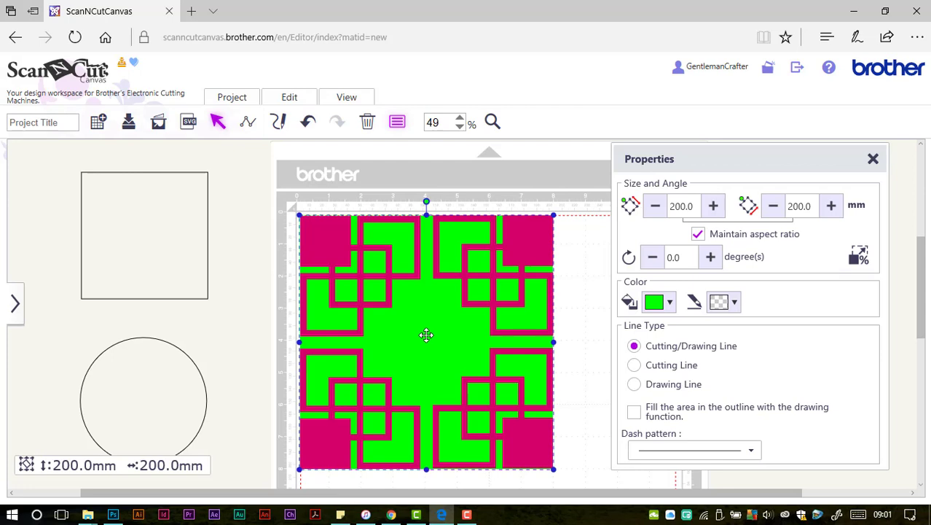
key("ctrl+d")
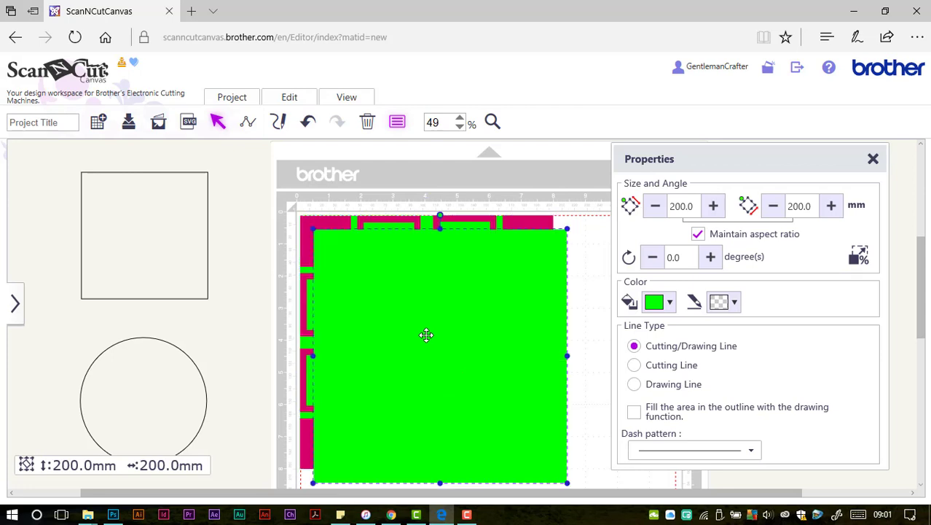
double_click(692, 206)
type("190")
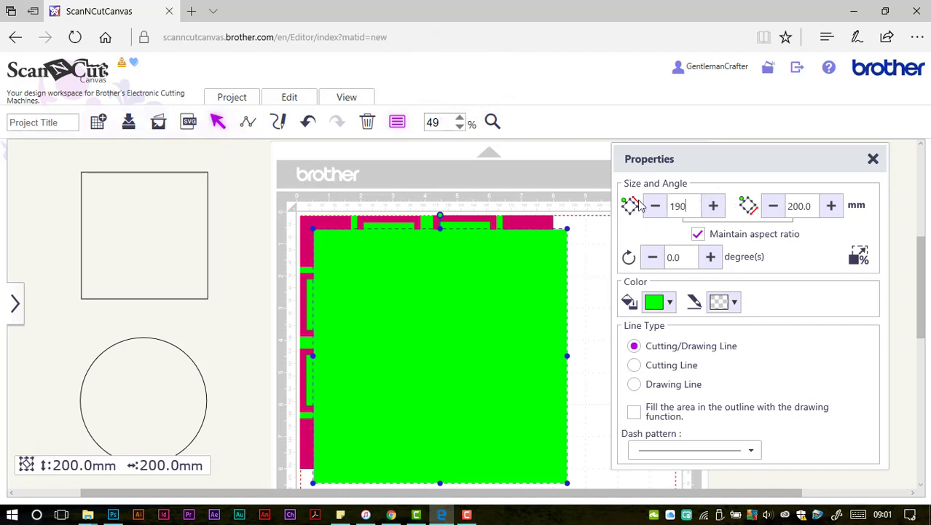
key("Return")
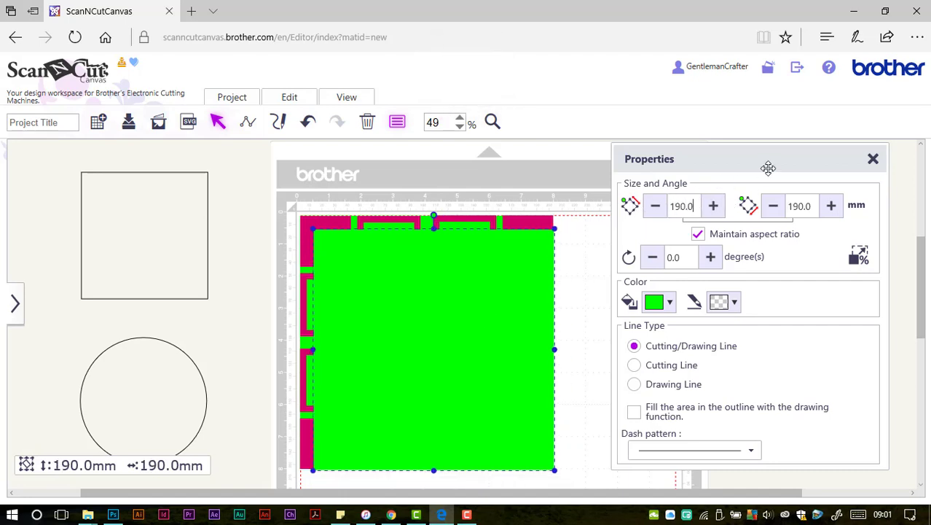
left_click(873, 158)
left_click(614, 260)
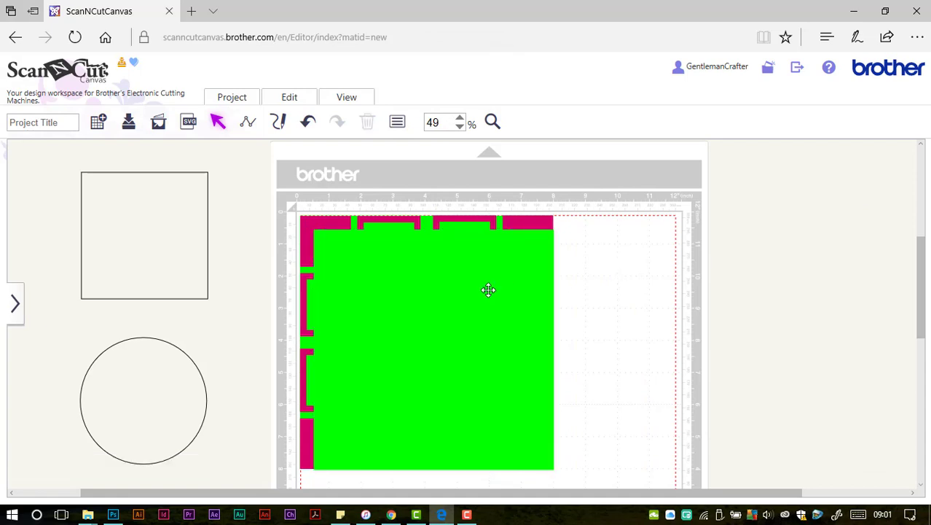
left_click_drag(488, 289, 797, 283)
Pull the 200 mm green square out from behind the pink pattern
left_click(422, 334)
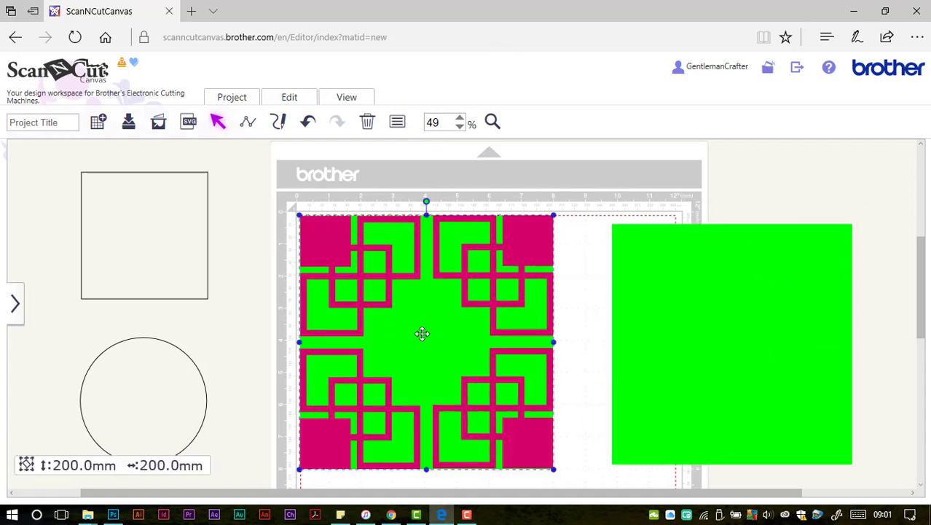
left_click_drag(421, 333, 710, 282)
left_click_drag(277, 196, 514, 457)
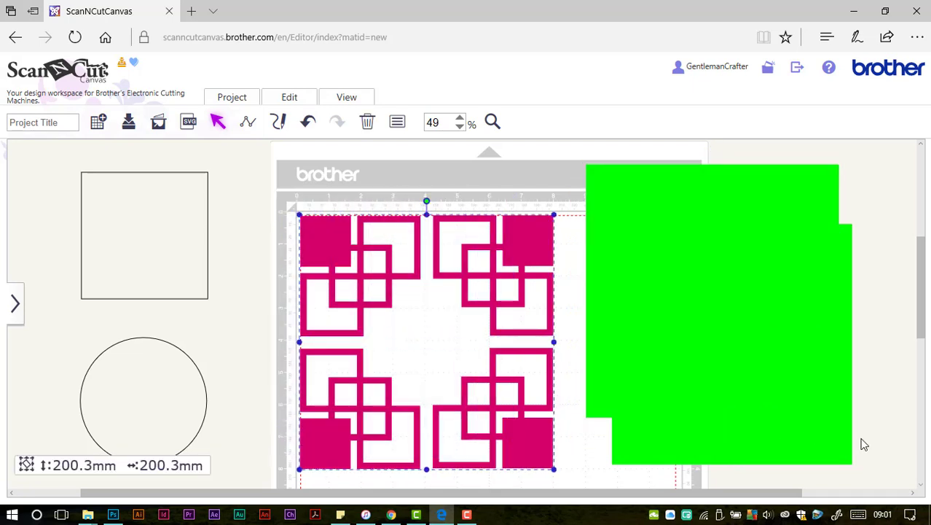
left_click(878, 468)
Centre both green squares, subtract the smaller one to form a frame, and drag the frame onto the pattern
left_click_drag(878, 467, 756, 325)
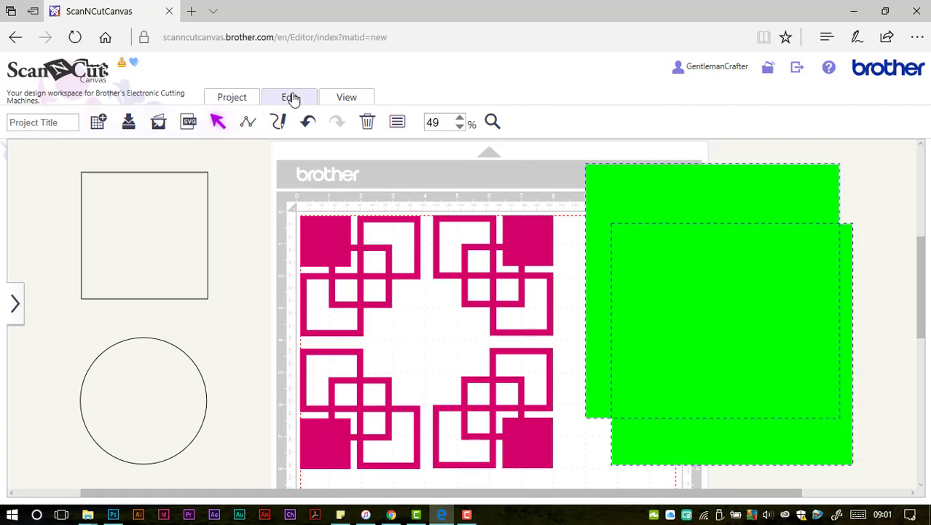
left_click(290, 97)
left_click(330, 250)
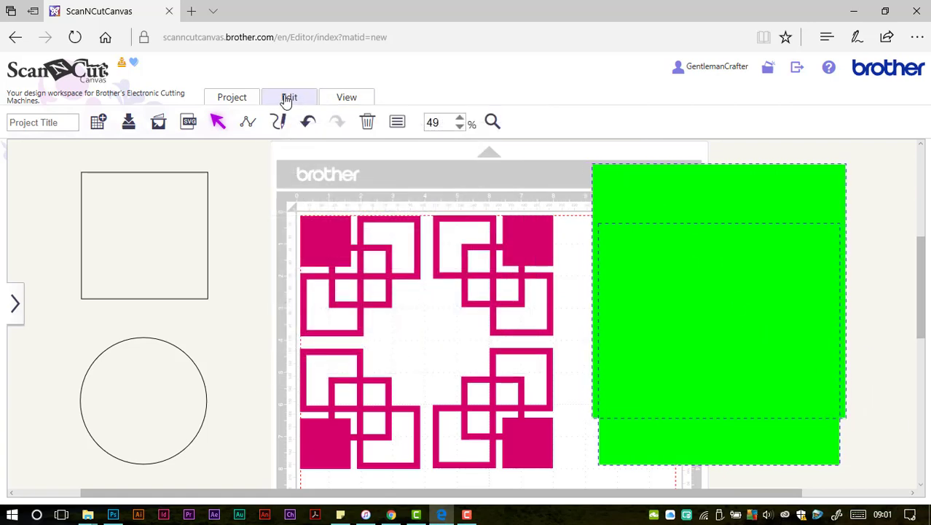
left_click(289, 99)
left_click(434, 252)
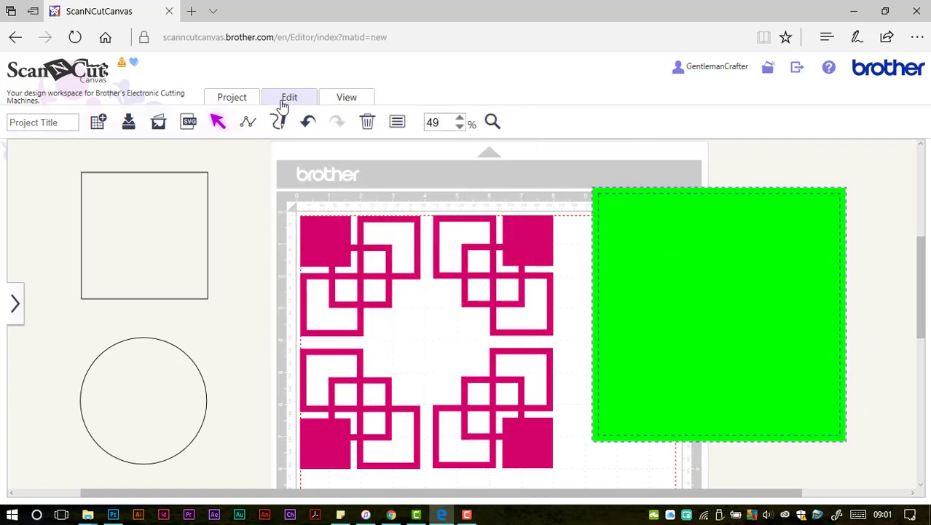
left_click(285, 99)
left_click(397, 357)
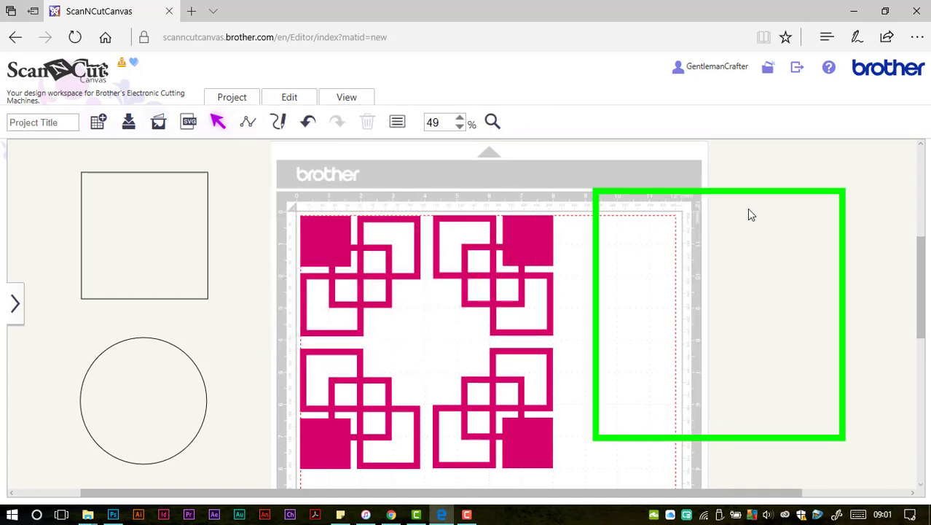
left_click_drag(747, 190, 452, 216)
left_click_drag(649, 368, 503, 288)
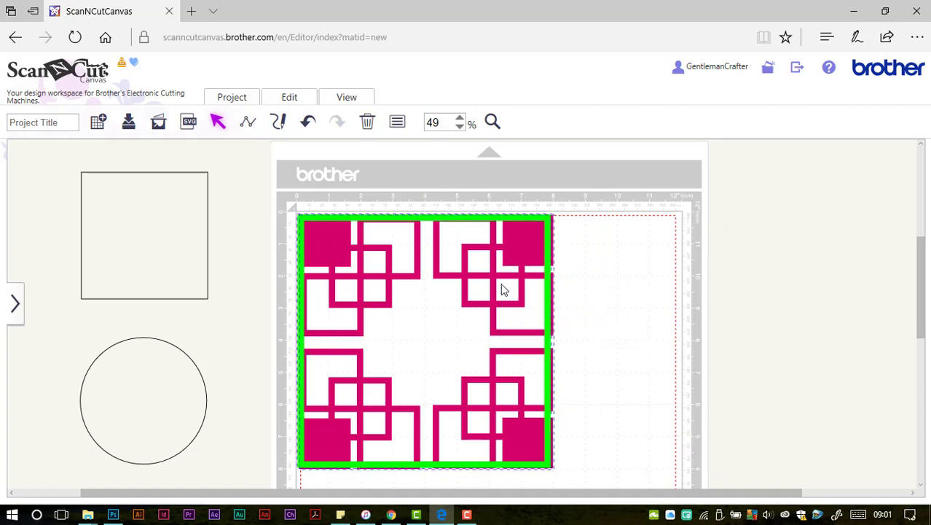
Centre the green frame over the pink pattern and weld them into one shape
left_click(292, 97)
left_click(330, 248)
left_click(291, 96)
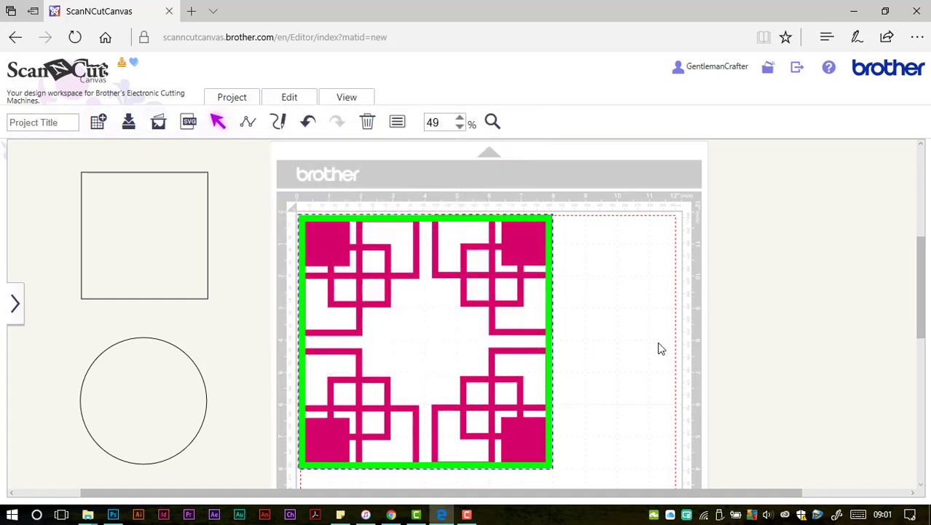
left_click(300, 98)
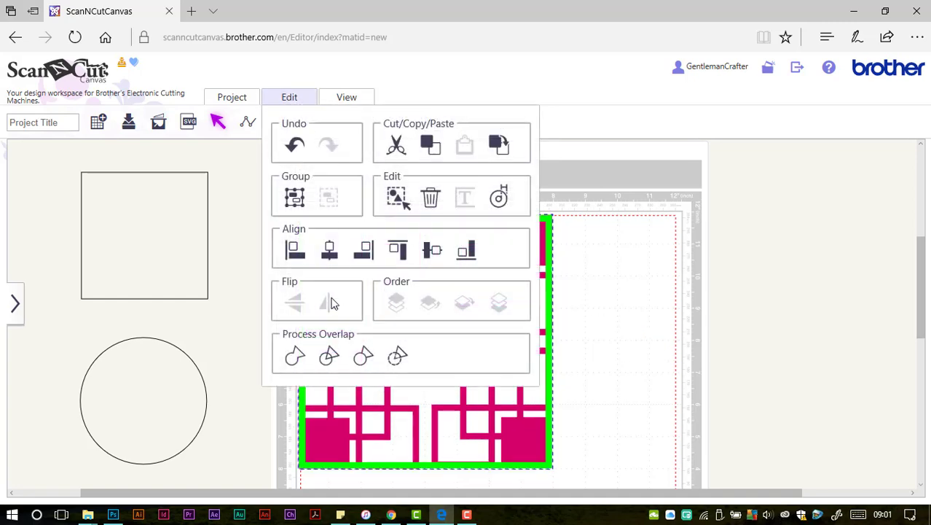
left_click(294, 356)
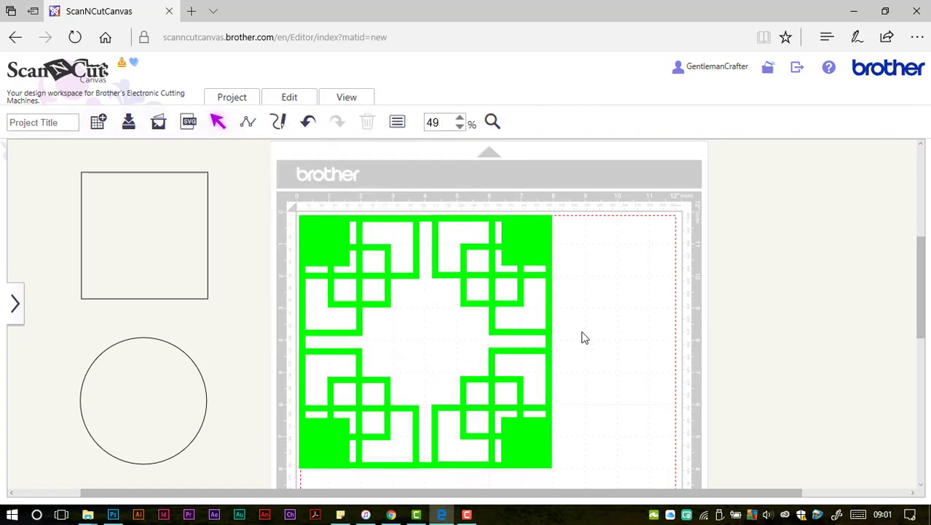
Enter point edit mode and delete the unwanted points on the design's left edge
double_click(519, 245)
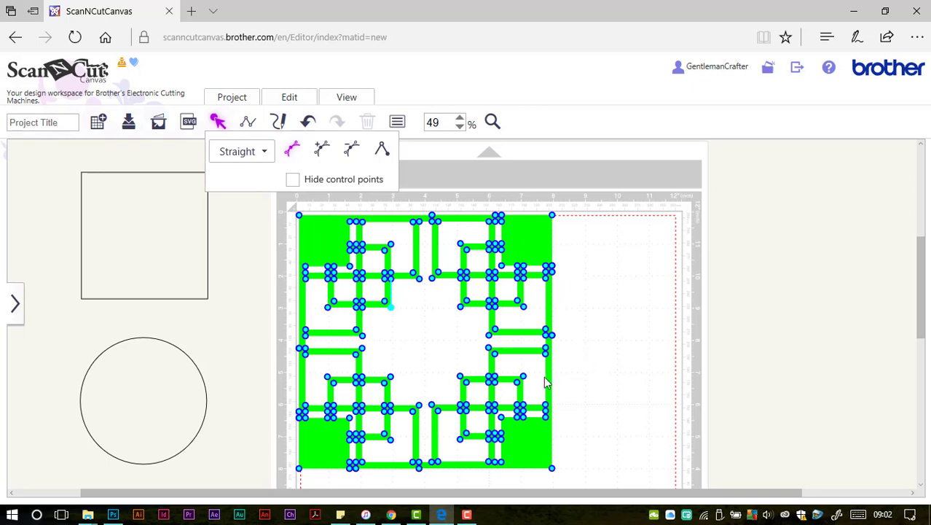
left_click(297, 348)
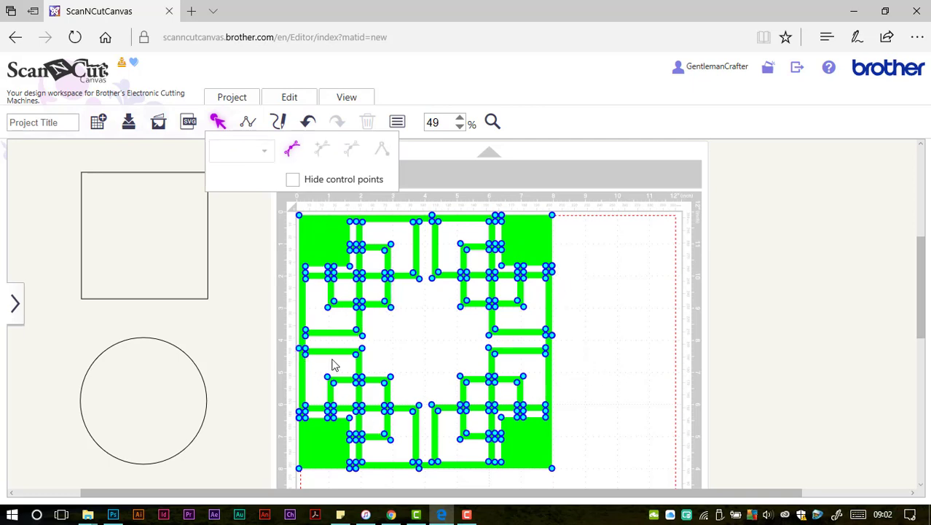
left_click(301, 350)
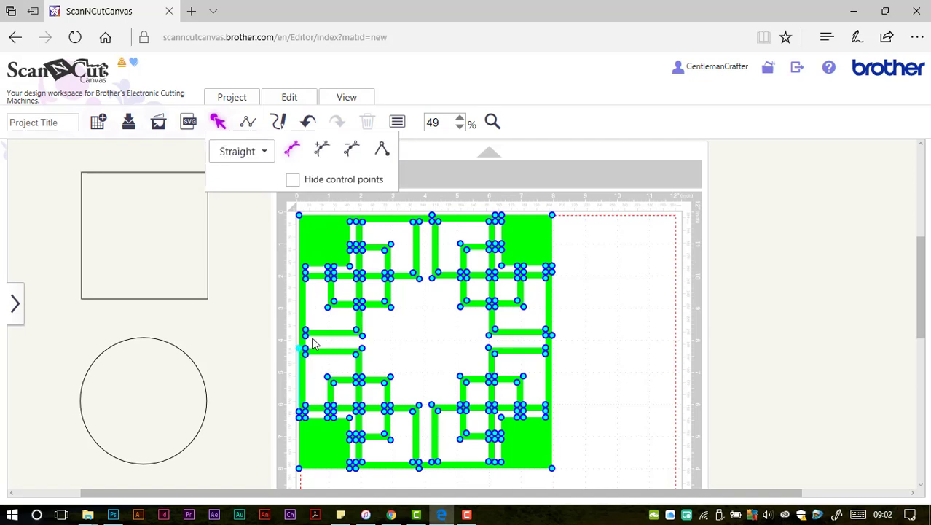
left_click(352, 150)
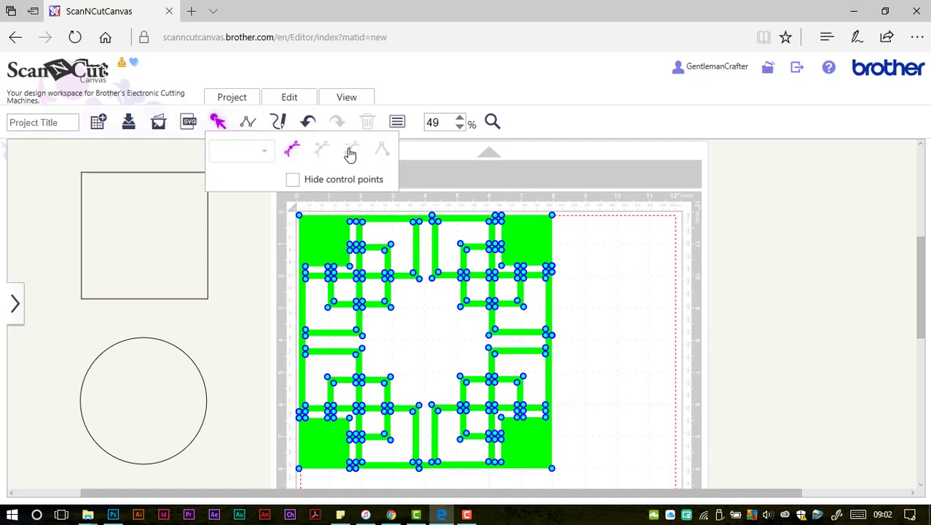
left_click(298, 412)
left_click(349, 151)
left_click_drag(291, 403, 304, 432)
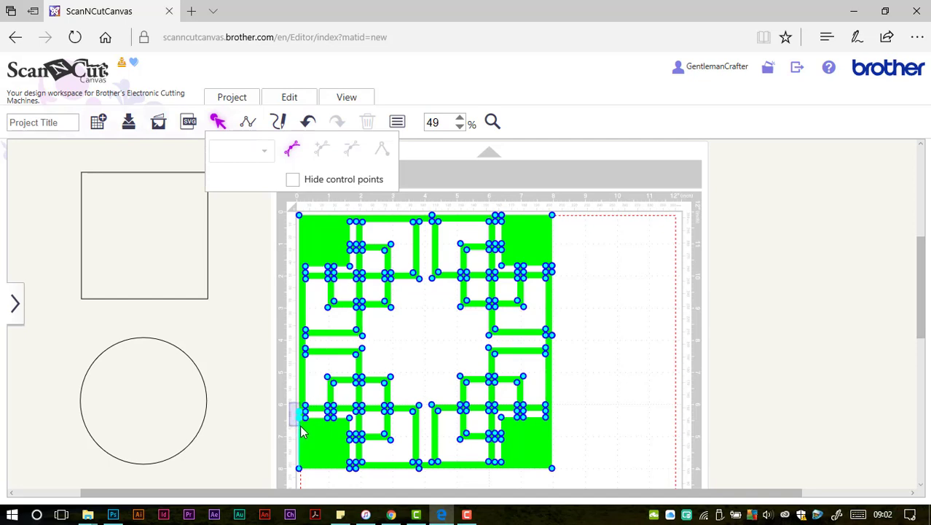
left_click(352, 150)
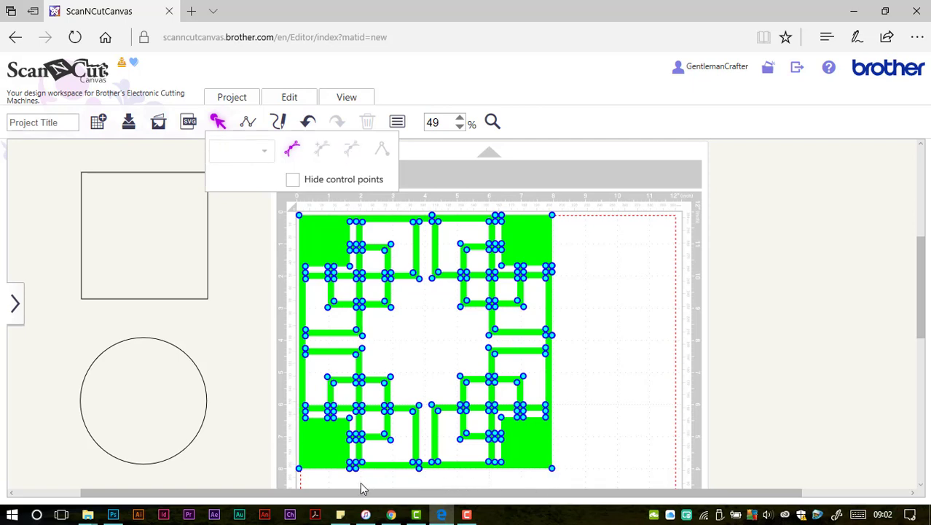
Delete the unwanted points along the bottom, right and top edges
left_click_drag(362, 489, 344, 475)
left_click(352, 150)
left_click_drag(573, 360, 551, 262)
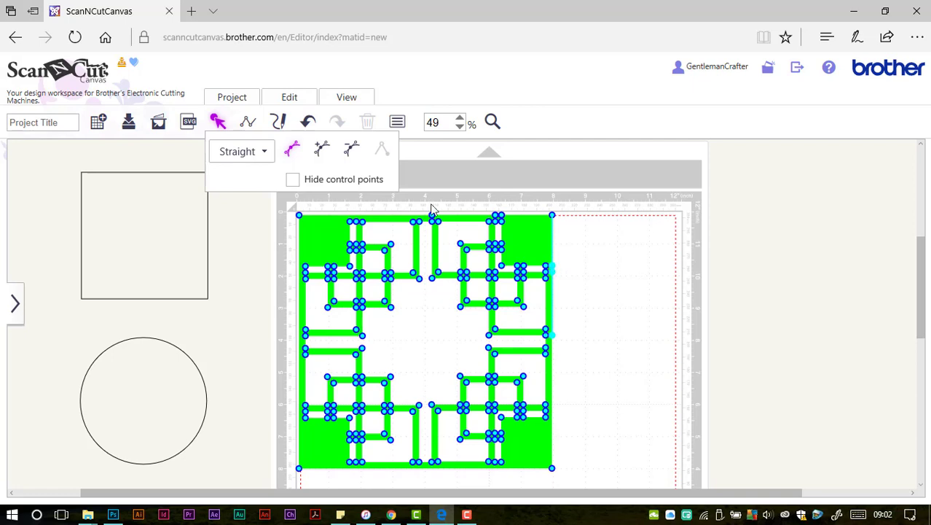
left_click(351, 150)
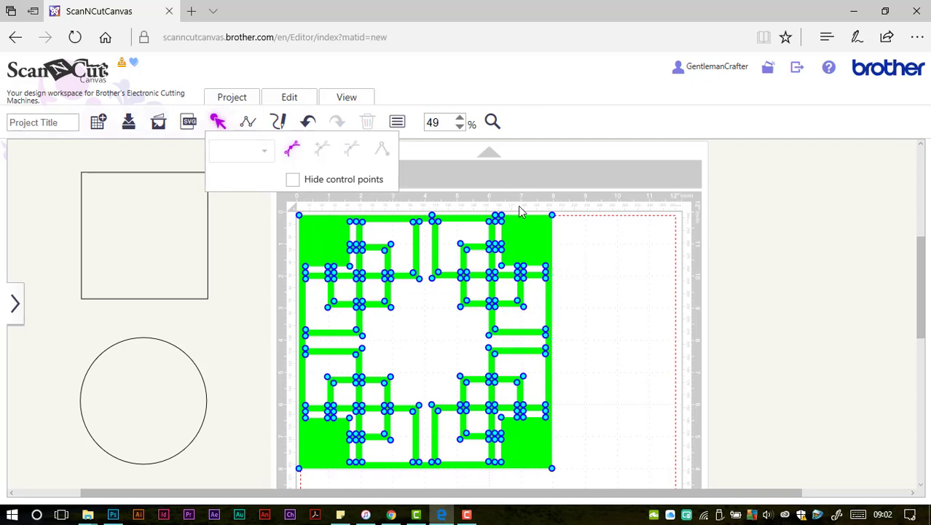
left_click_drag(517, 198, 411, 217)
left_click(351, 150)
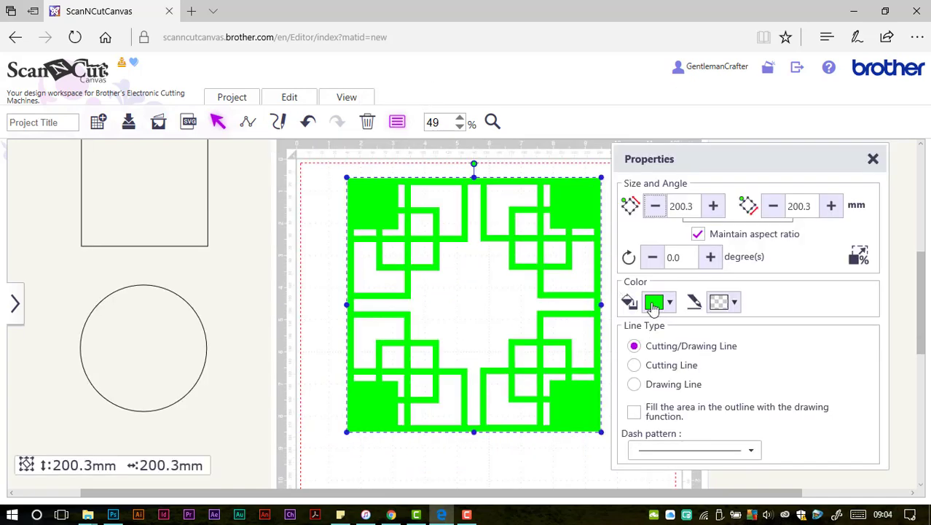
Fill the lattice black, resize it to 149 × 149 mm and move it toward the mat's top-left
left_click(654, 306)
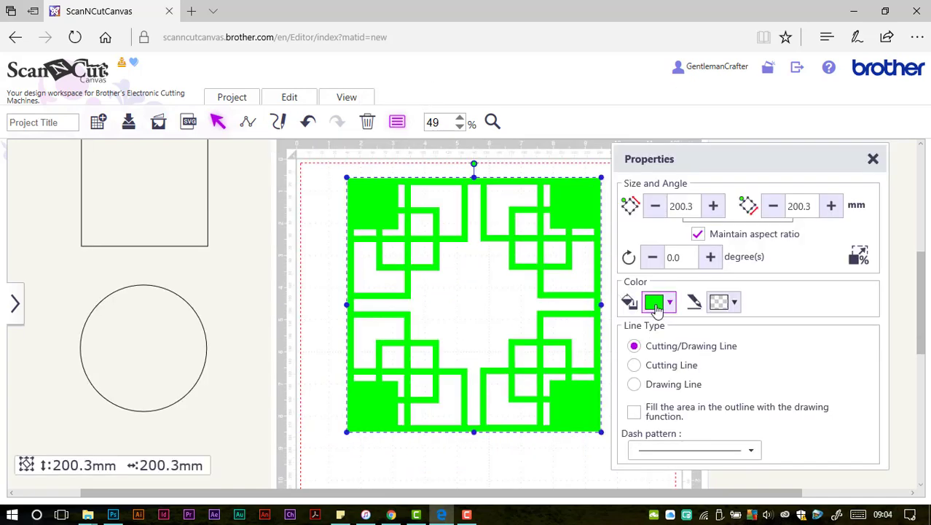
left_click(698, 69)
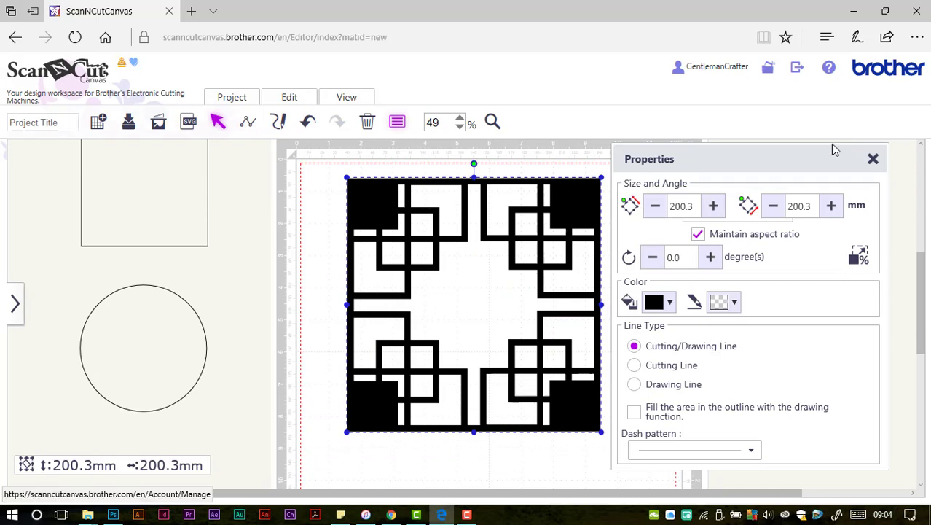
left_click(872, 159)
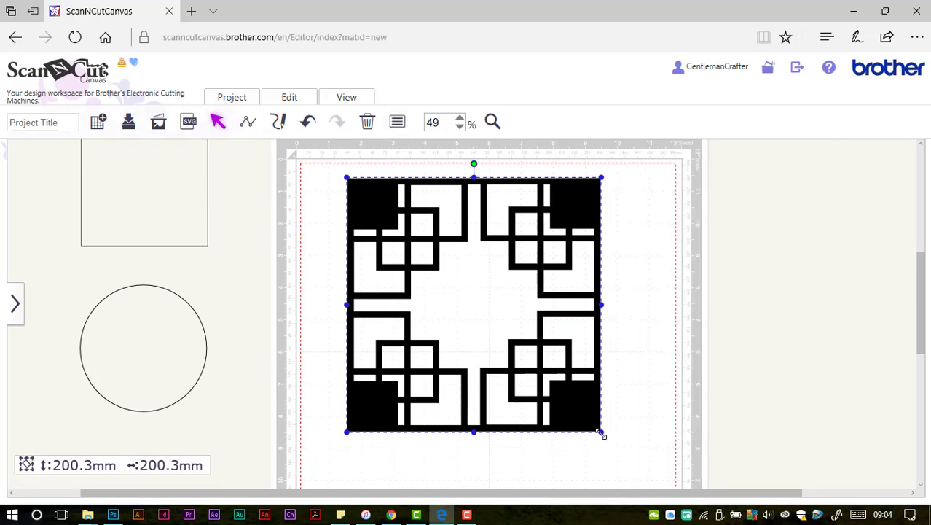
left_click_drag(601, 433, 537, 395)
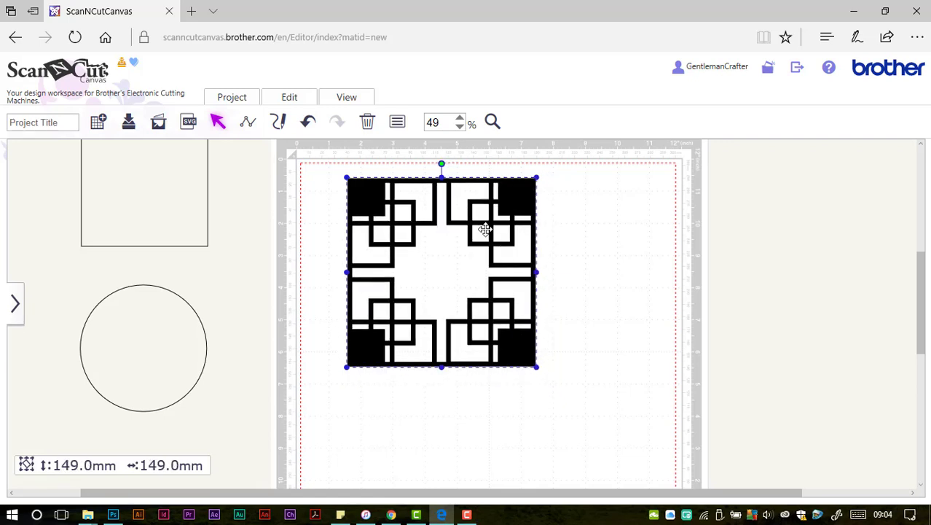
left_click_drag(472, 217, 432, 209)
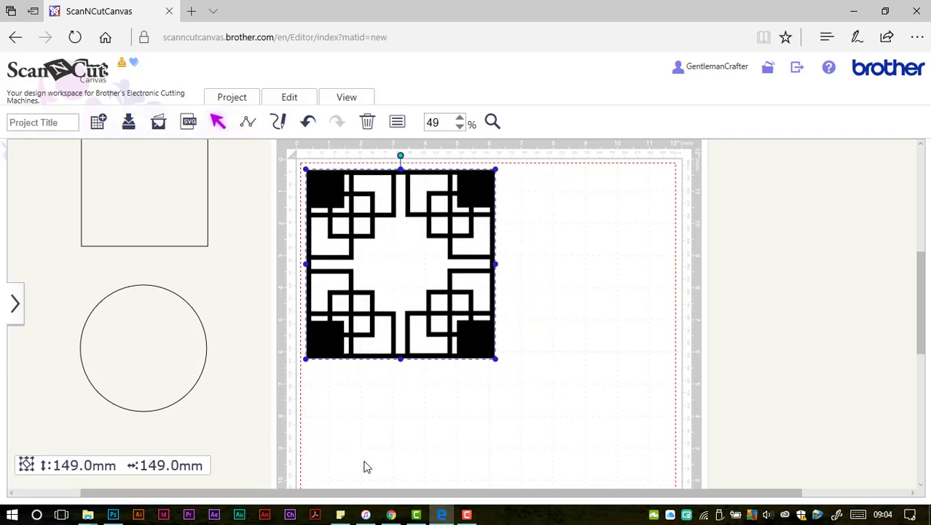